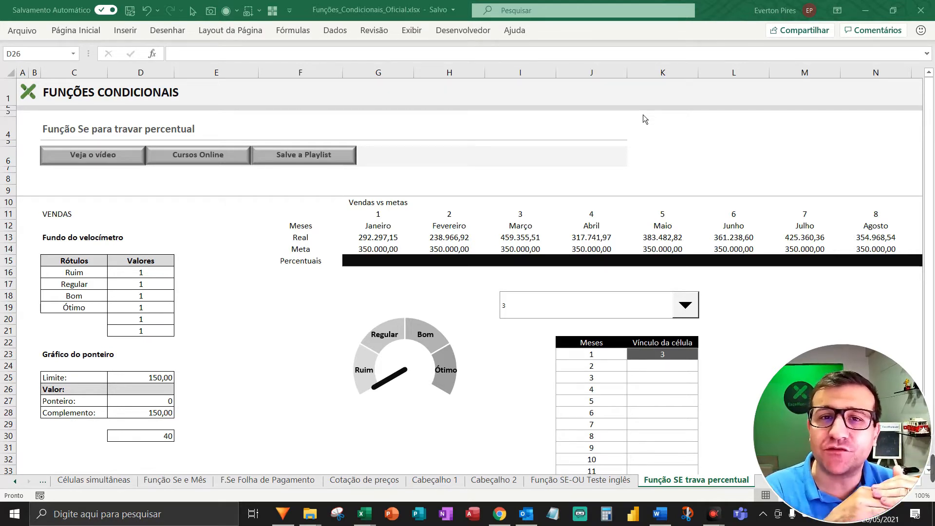
pyautogui.press('F5')
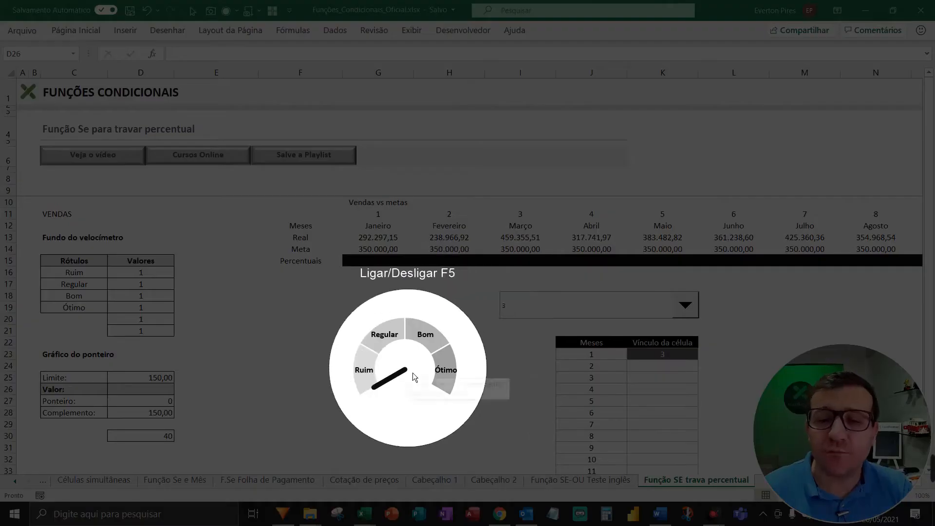
pyautogui.press('F5')
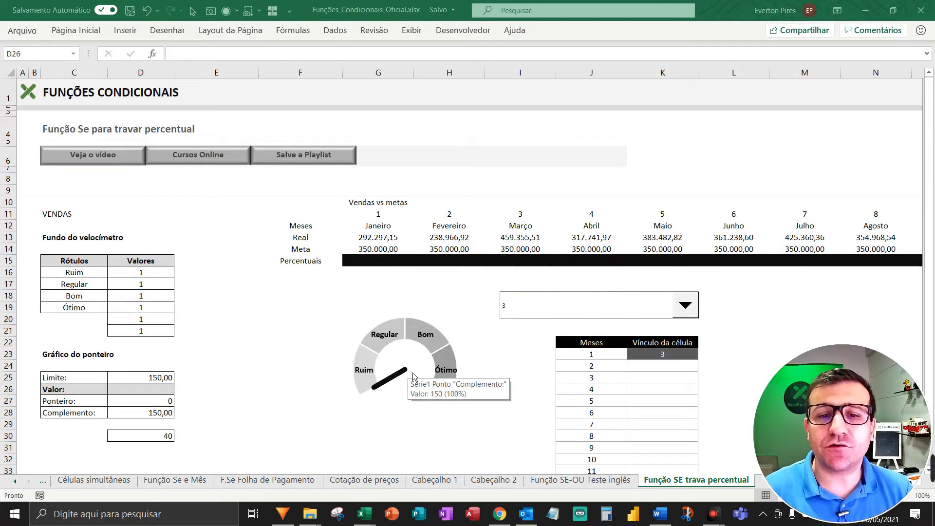
pyautogui.press('F5')
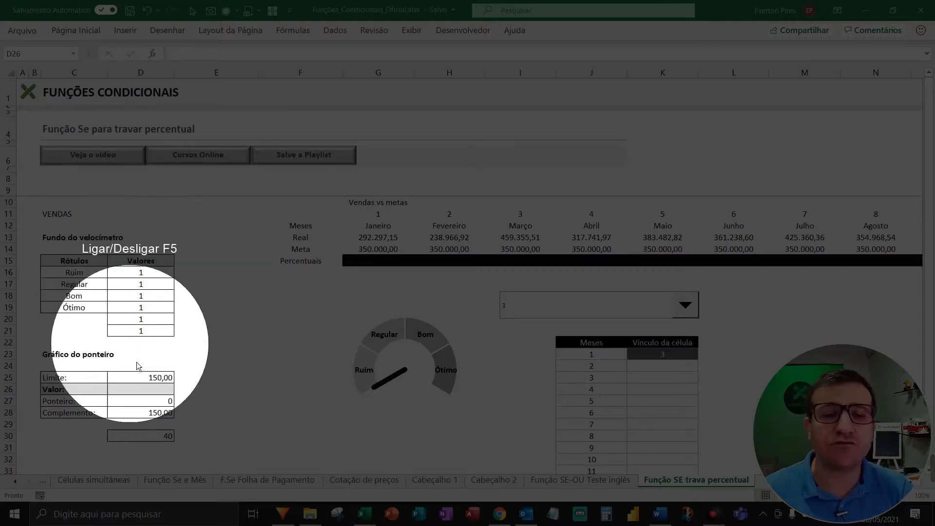
pyautogui.press('F5')
pyautogui.press('F5')
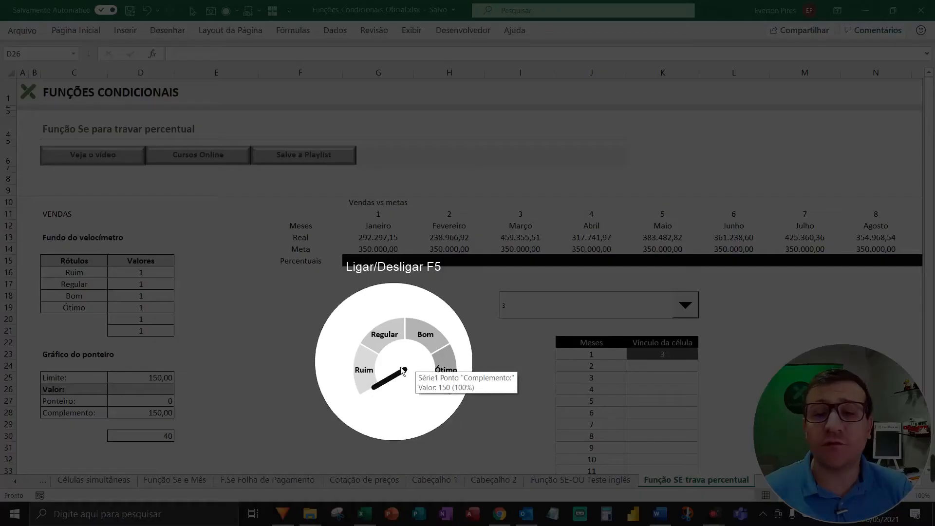
pyautogui.press('F5')
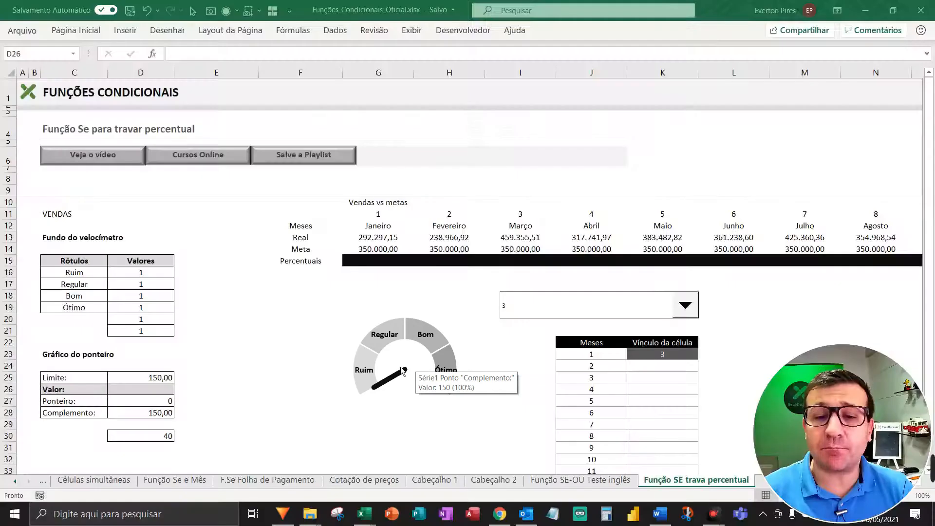
# Try 58 as the gauge pointer's Valor in cell D26, and clear the cell again
pyautogui.click(146, 390)
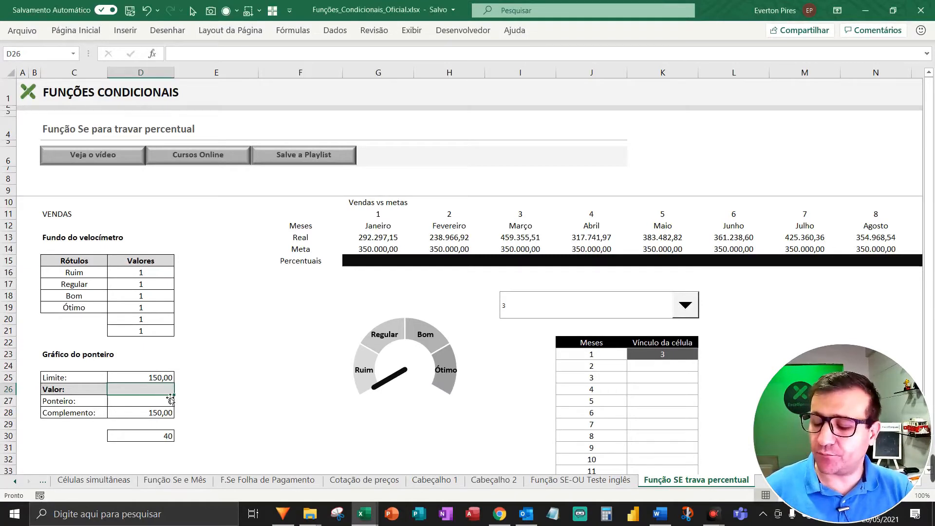
pyautogui.write('58')
pyautogui.press('Return')
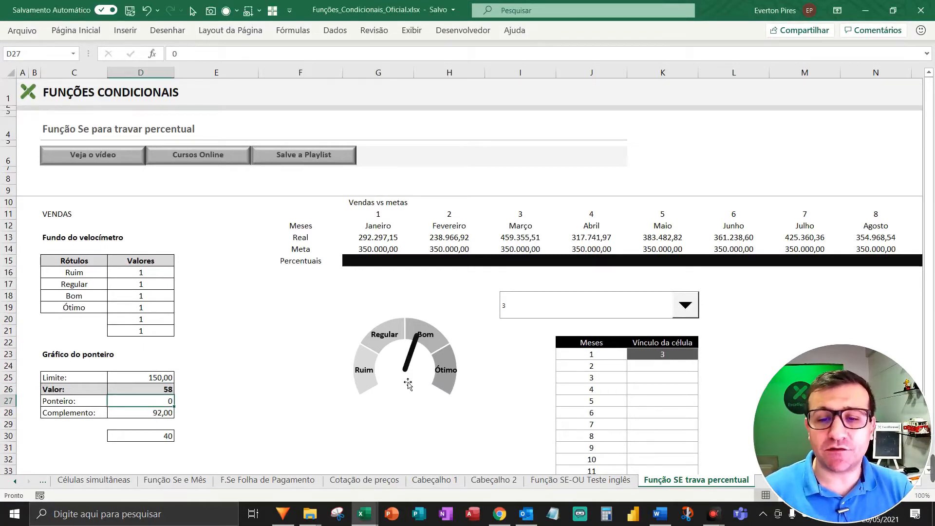
pyautogui.press('F5')
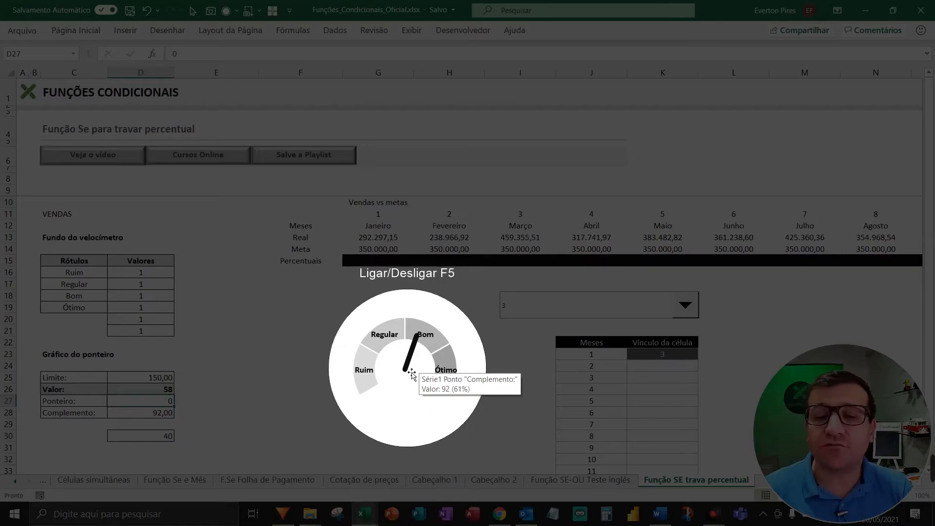
pyautogui.press('F5')
pyautogui.click(157, 394)
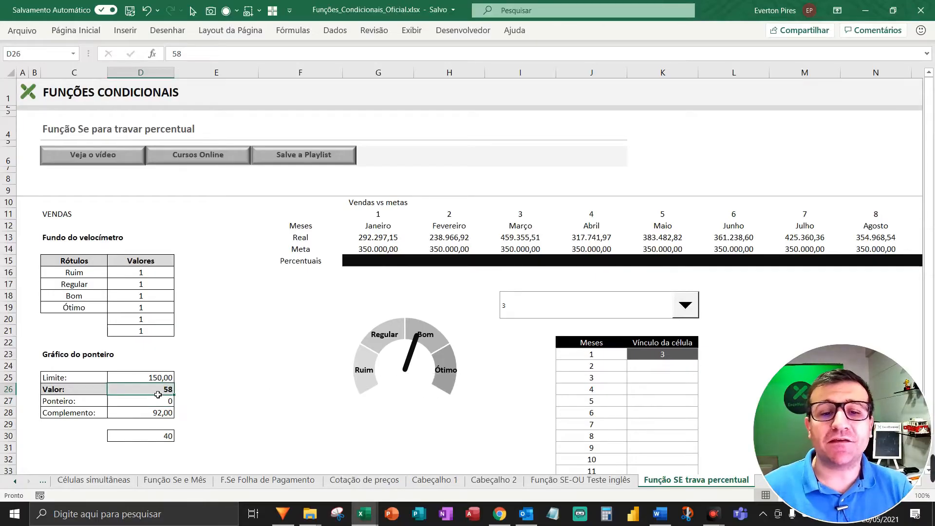
pyautogui.press('Delete')
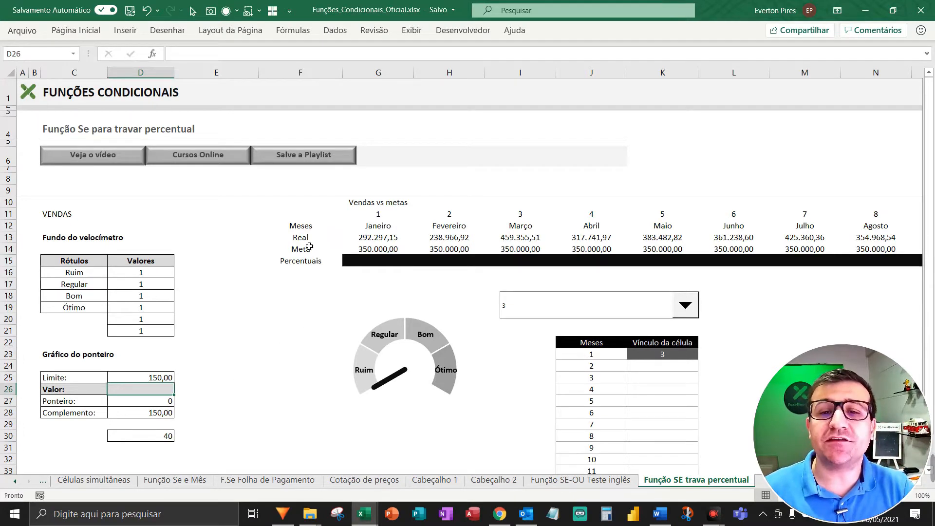
pyautogui.press('F5')
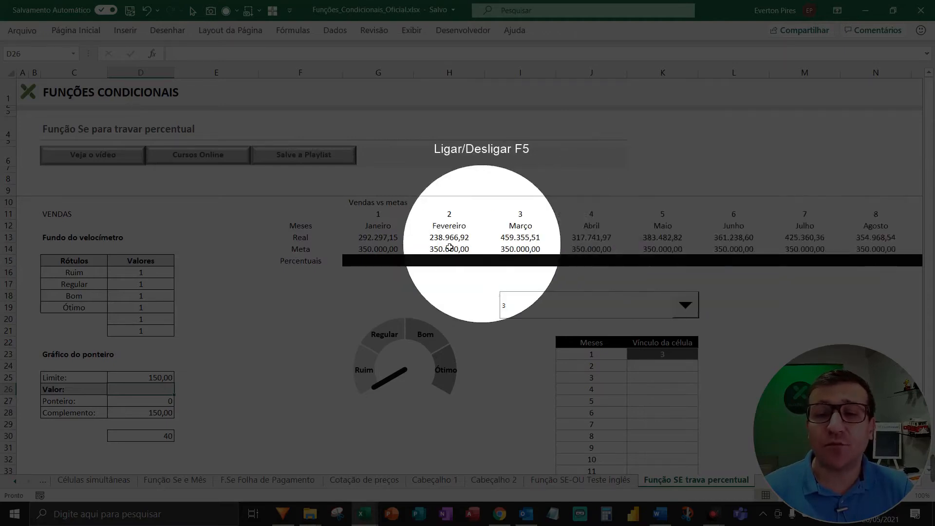
pyautogui.press('F5')
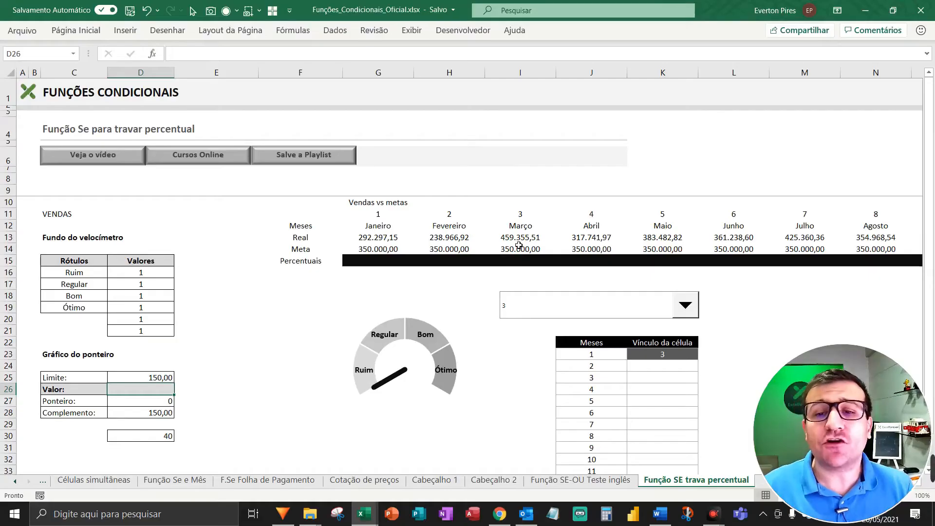
# Calculate January's sales percentage in G15 with the formula =(G13/G14)*100
pyautogui.click(389, 266)
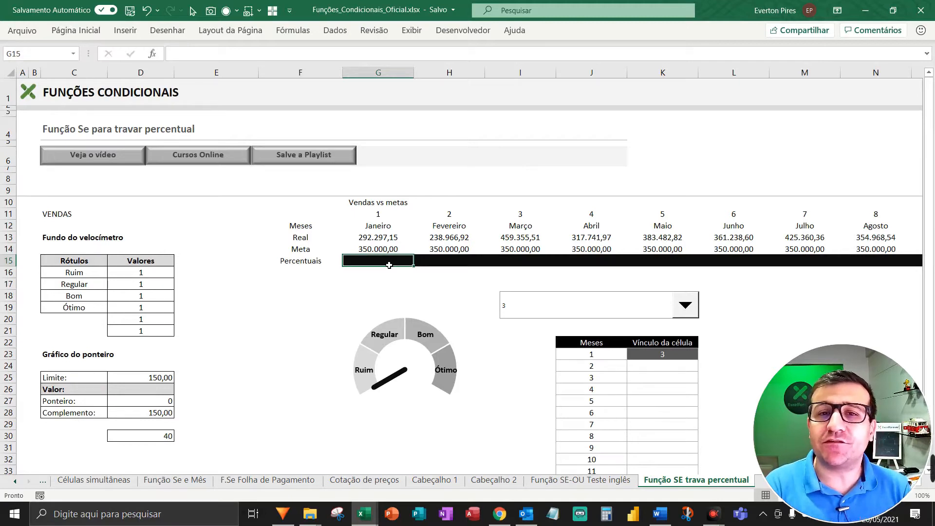
pyautogui.write('=(')
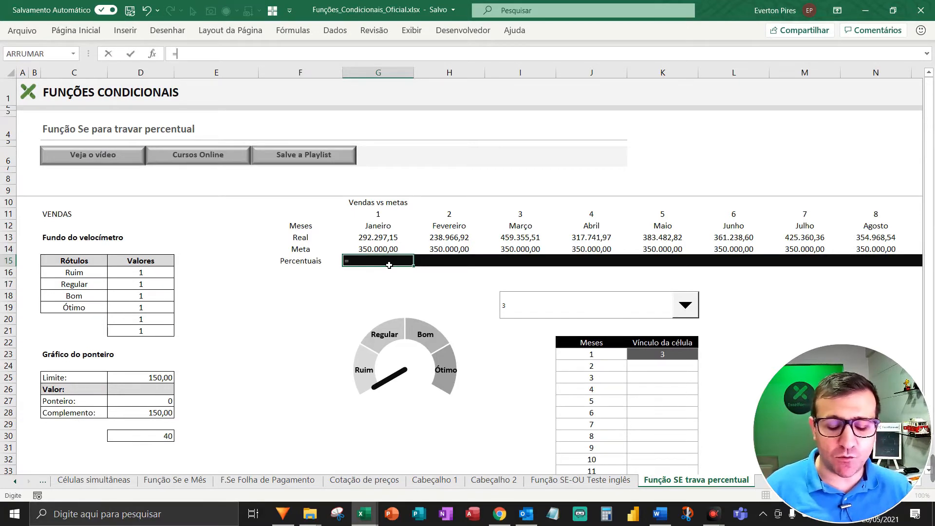
pyautogui.press('Up')
pyautogui.press('Up')
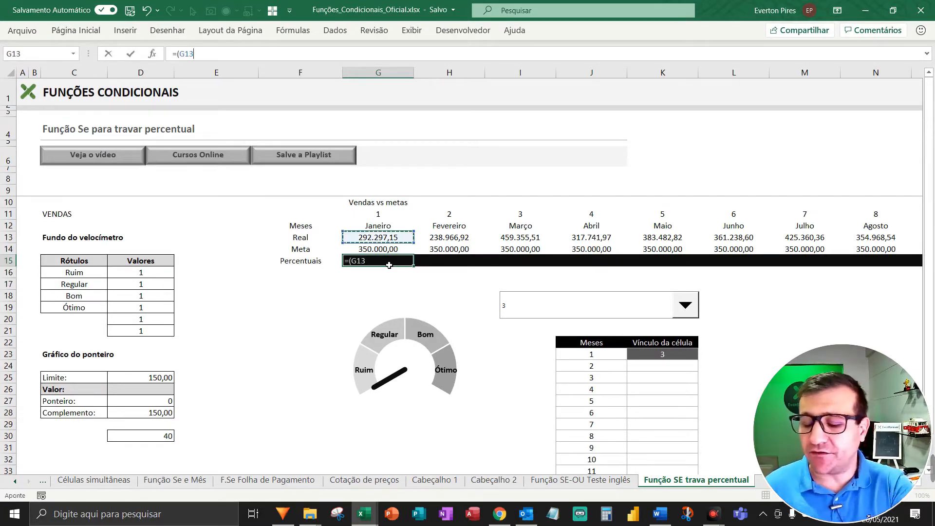
pyautogui.write('/')
pyautogui.press('Up')
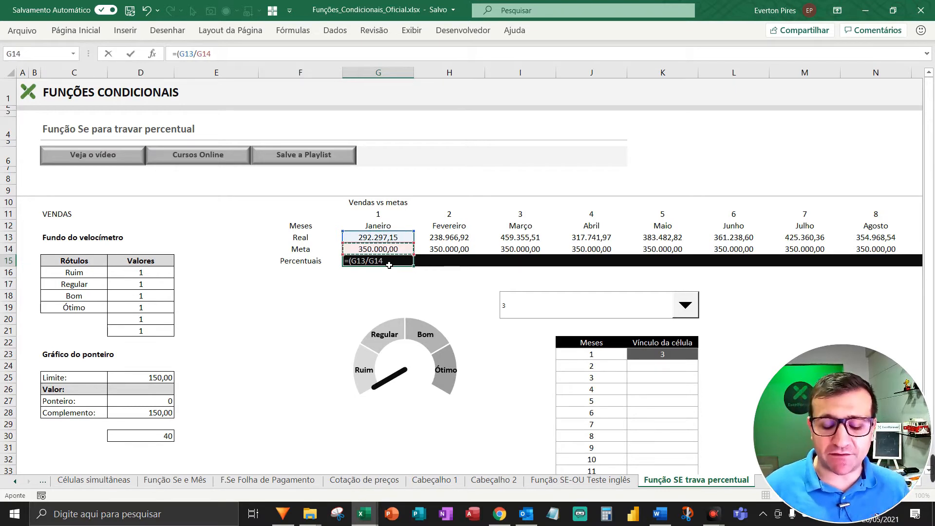
pyautogui.write(')/')
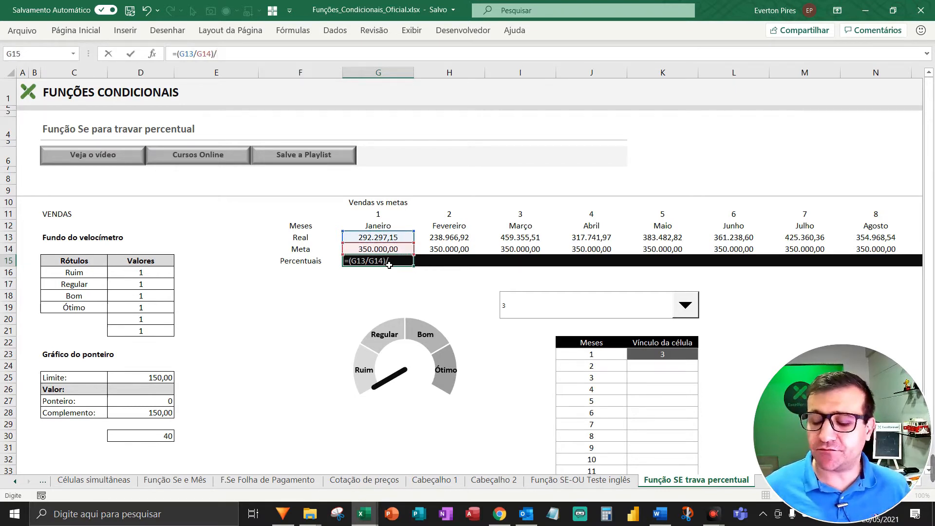
pyautogui.press('BackSpace')
pyautogui.write('*100')
pyautogui.press('Return')
pyautogui.press('Up')
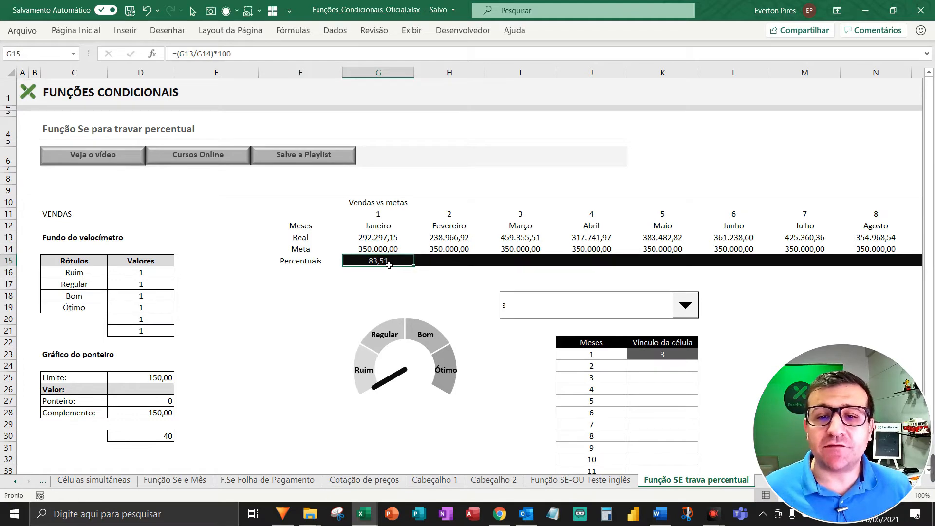
pyautogui.press('F5')
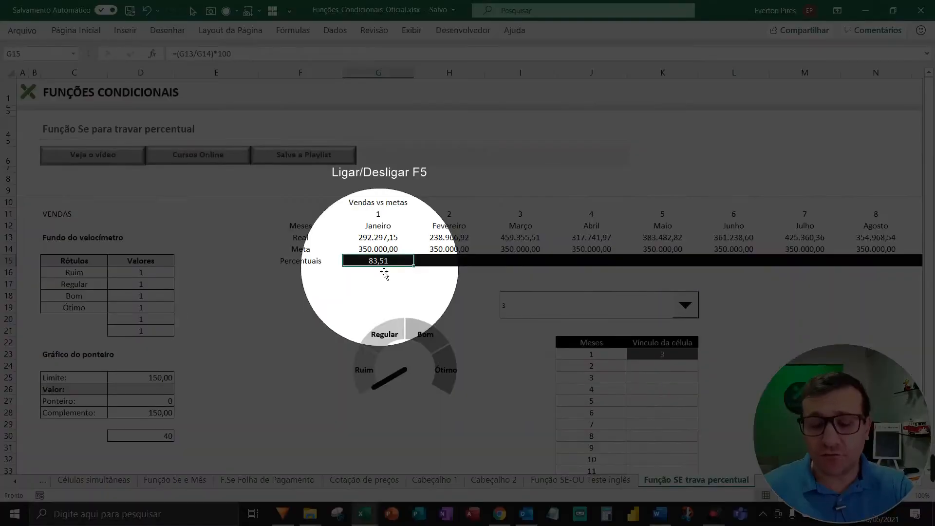
pyautogui.press('F5')
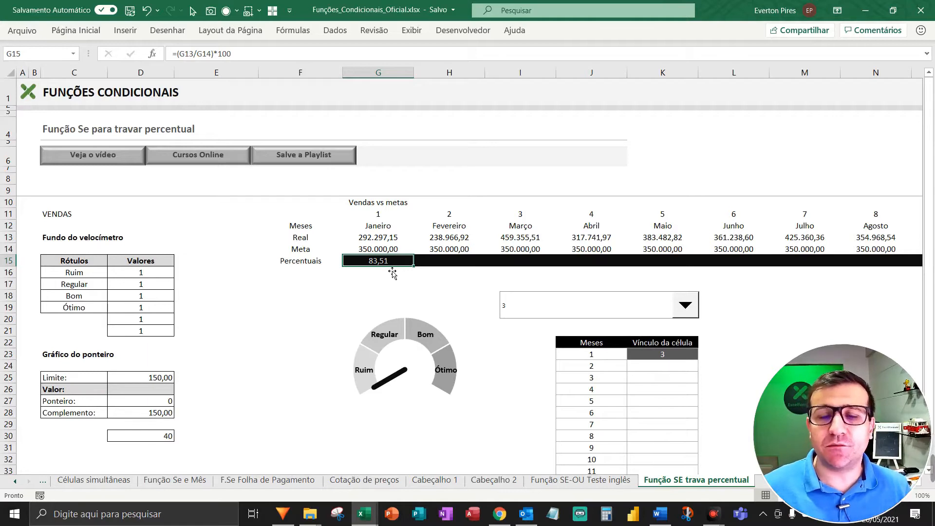
# Copy the January percentage formula from G15 across the Percentuais row through Dezembro in column R
pyautogui.hotkey('ctrl', 'c')
pyautogui.press('Right')
pyautogui.hotkey('shift', 'Right')
pyautogui.hotkey('shift', 'Right')
pyautogui.hotkey('shift', 'Right')
pyautogui.hotkey('shift', 'Right')
pyautogui.hotkey('shift', 'Right')
pyautogui.hotkey('shift', 'Right')
pyautogui.hotkey('shift', 'Right')
pyautogui.hotkey('shift', 'Right')
pyautogui.hotkey('shift', 'Right')
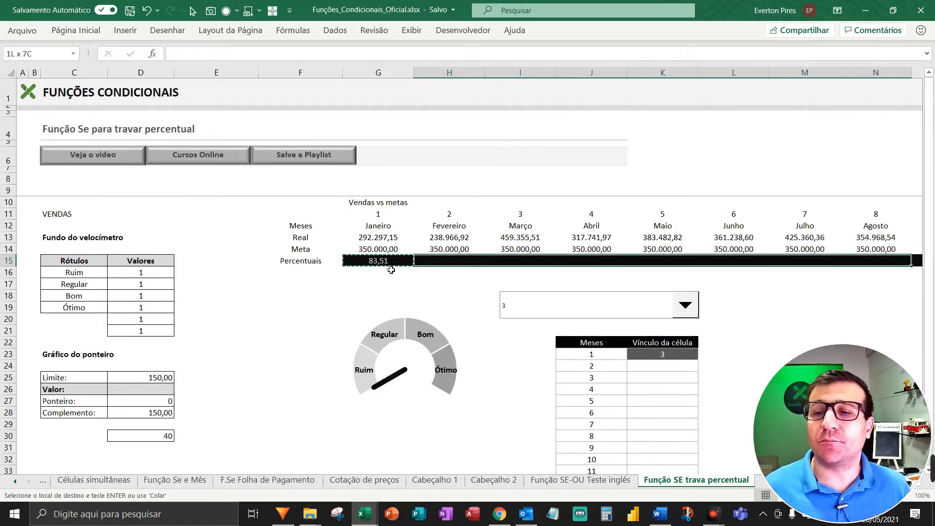
pyautogui.press('Return')
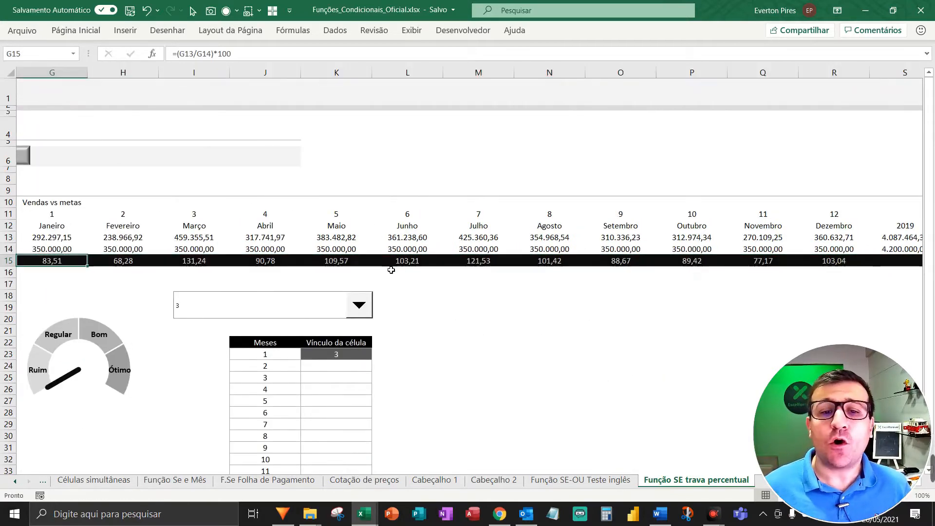
pyautogui.press('Left')
pyautogui.press('Left')
pyautogui.press('Right')
pyautogui.press('Right')
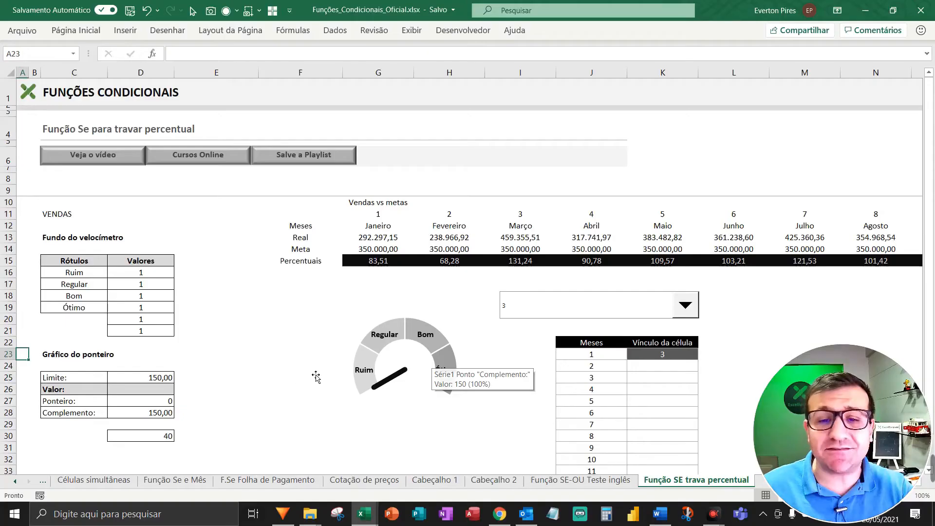
# Set the gauge pointer's Valor in cell D26 to 100
pyautogui.click(148, 392)
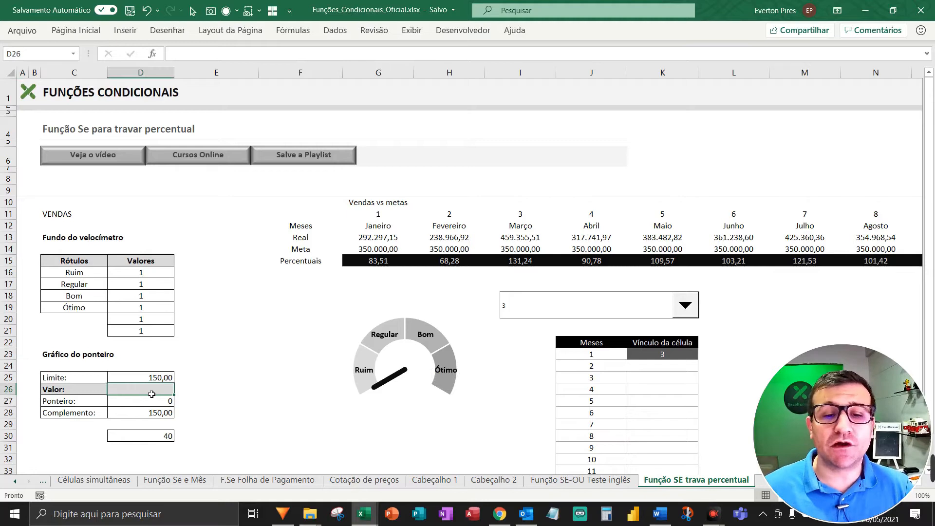
pyautogui.write('100')
pyautogui.press('Return')
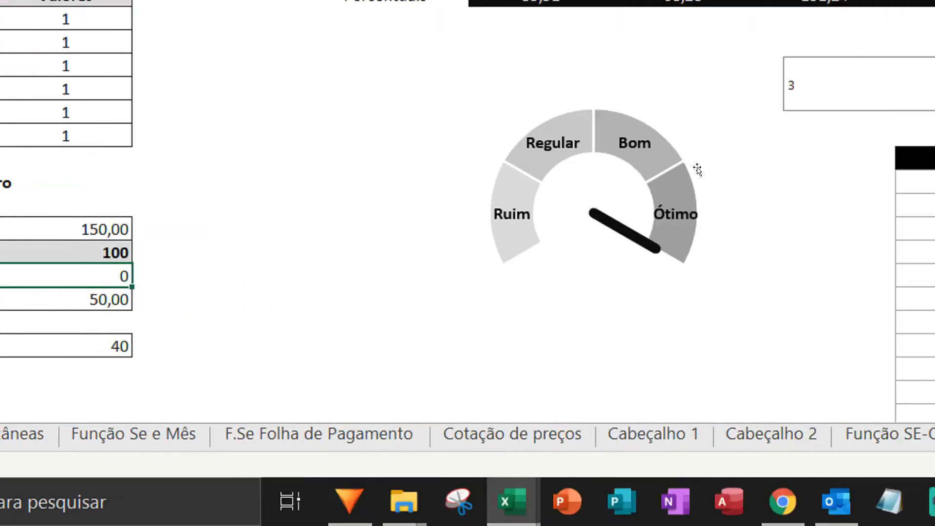
pyautogui.press('F5')
pyautogui.press('F5')
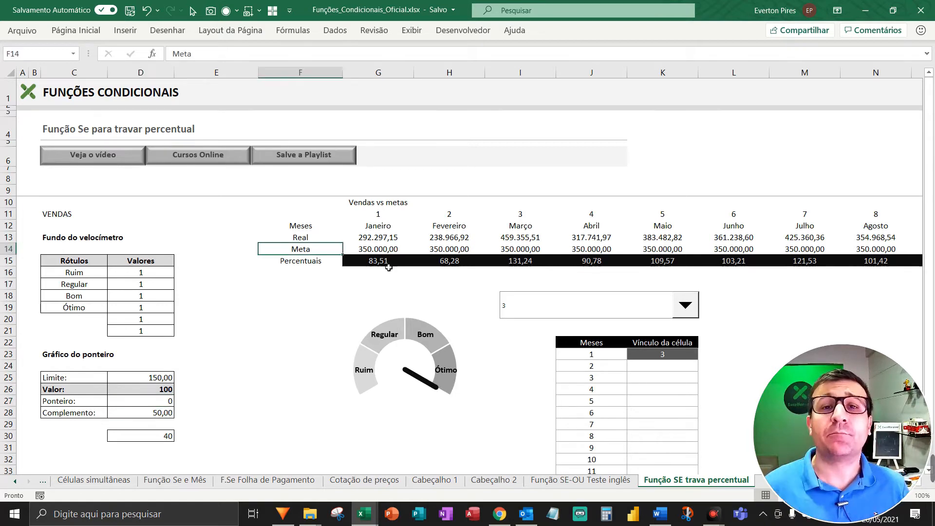
# Clear the percentage formulas from the Percentuais row, G15 to R15, and return to G15
pyautogui.click(389, 265)
pyautogui.hotkey('ctrl', 'shift', 'Right')
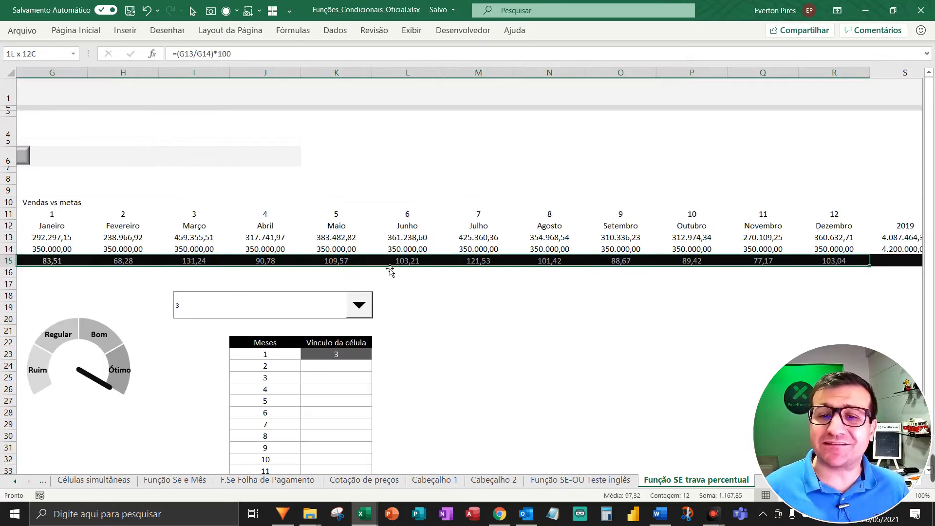
pyautogui.press('Delete')
pyautogui.hotkey('ctrl', 'Left')
pyautogui.hotkey('ctrl', 'Left')
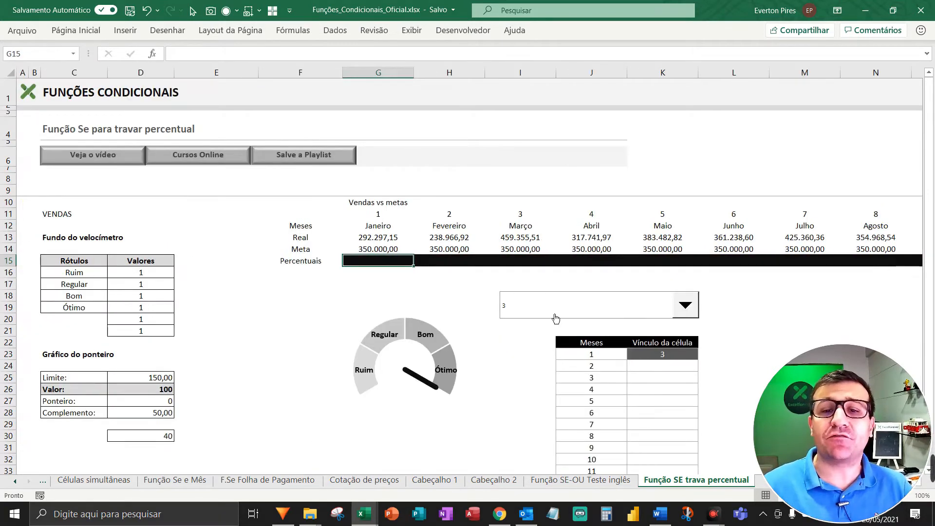
pyautogui.hotkey('ctrl', 'alt', 'd')
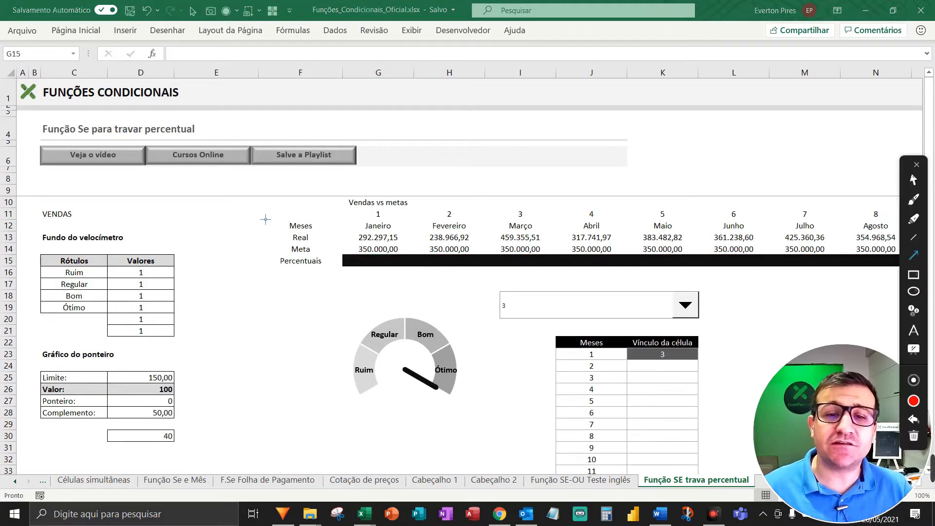
pyautogui.moveTo(259, 199)
pyautogui.mouseDown()
pyautogui.moveTo(319, 215)
pyautogui.moveTo(359, 242)
pyautogui.mouseUp()
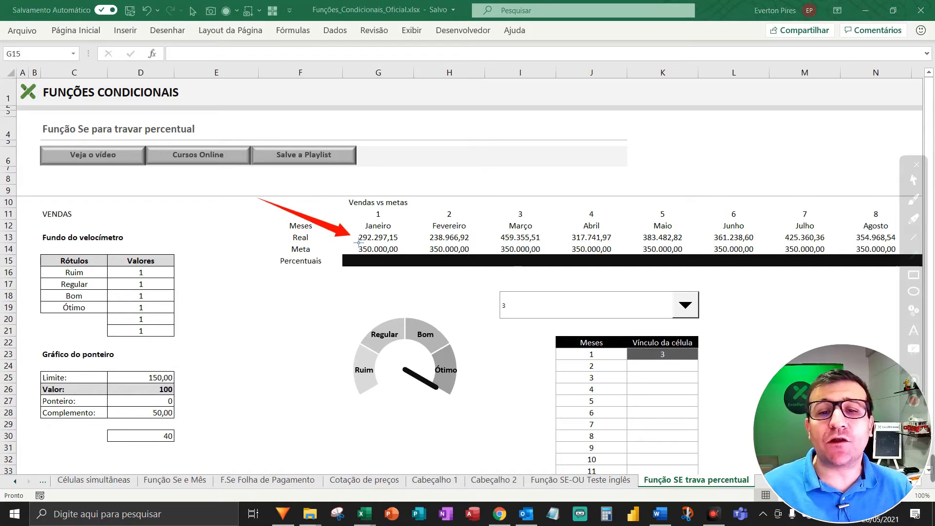
pyautogui.moveTo(237, 266); pyautogui.dragTo(350, 260)
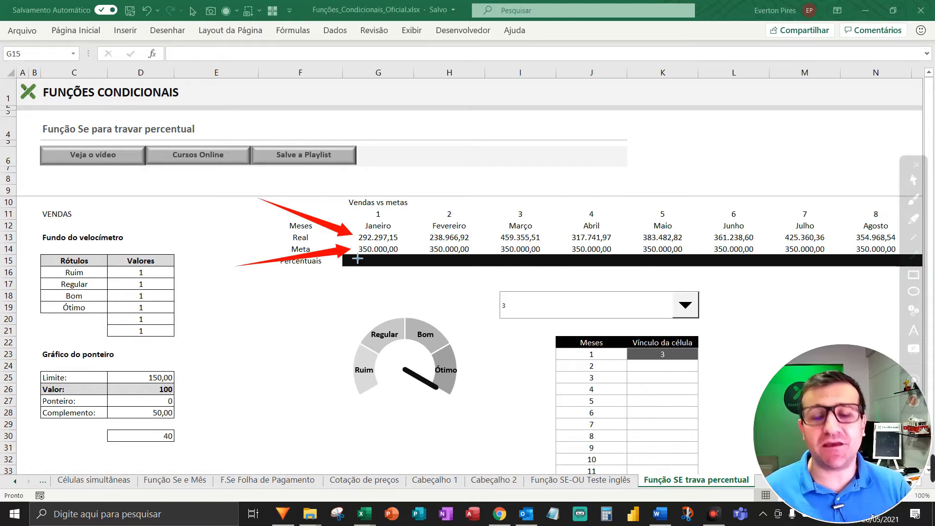
pyautogui.press('Escape')
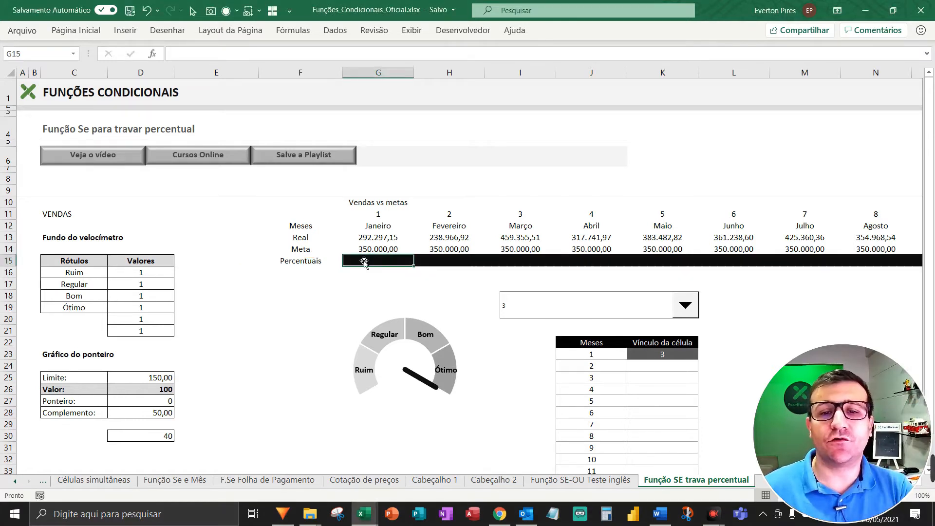
# Enter the formula =SE(G13>G14;100;(G13/G14)*100) in G15 to cap January's percentage at 100
pyautogui.write('=se(')
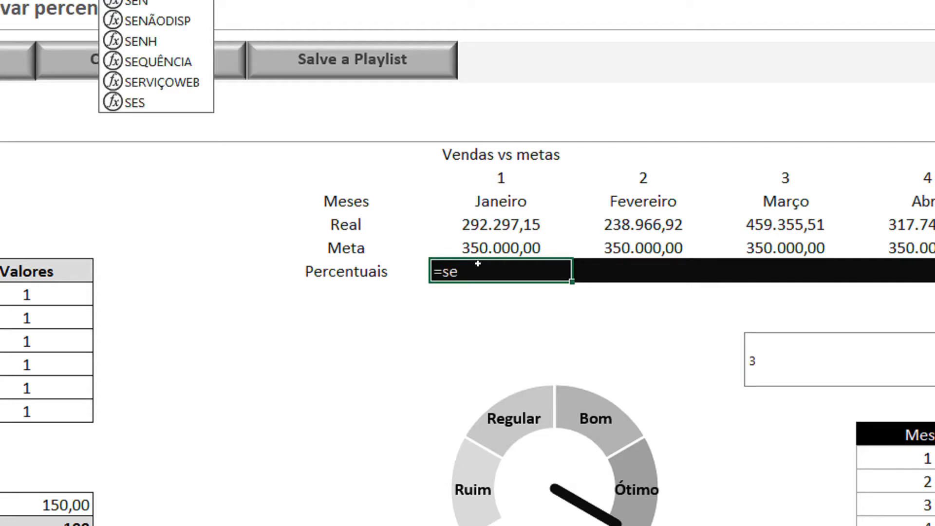
pyautogui.click(479, 216)
pyautogui.write('>')
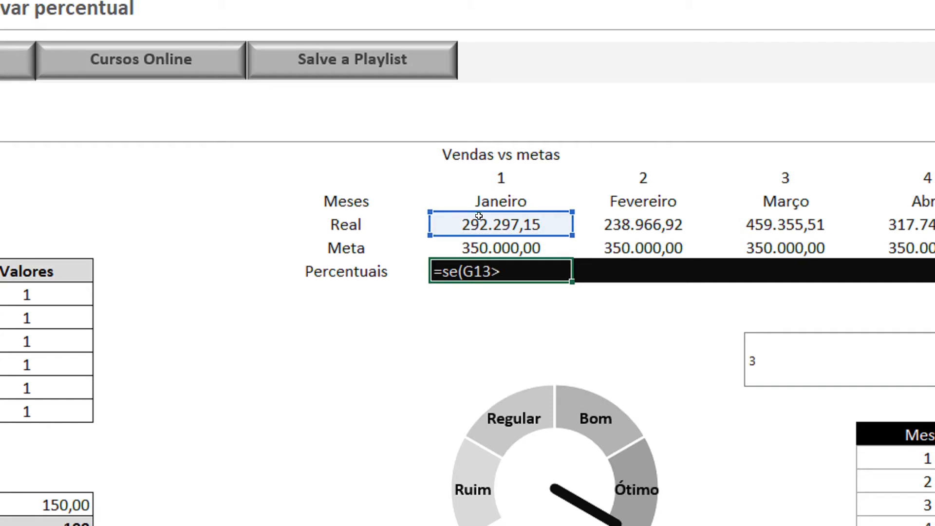
pyautogui.click(469, 245)
pyautogui.write(';')
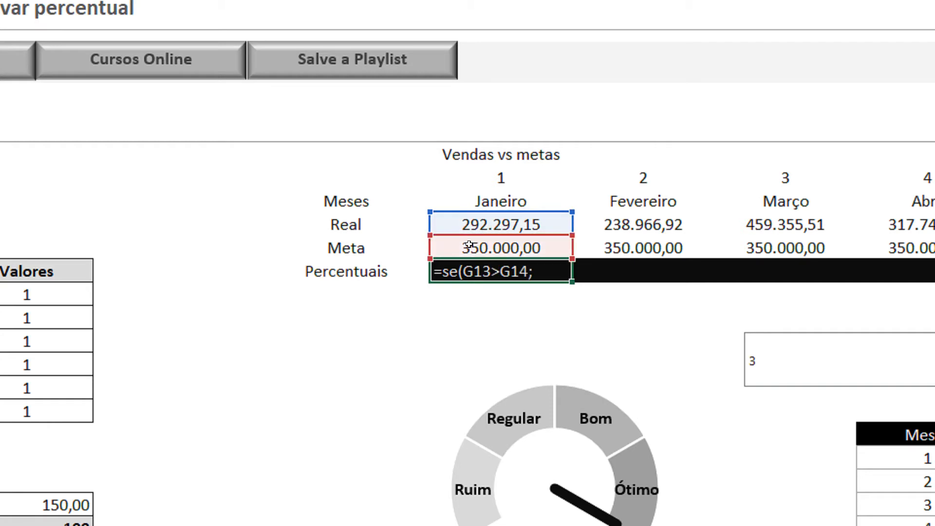
pyautogui.write('100')
pyautogui.write(';(')
pyautogui.click(464, 223)
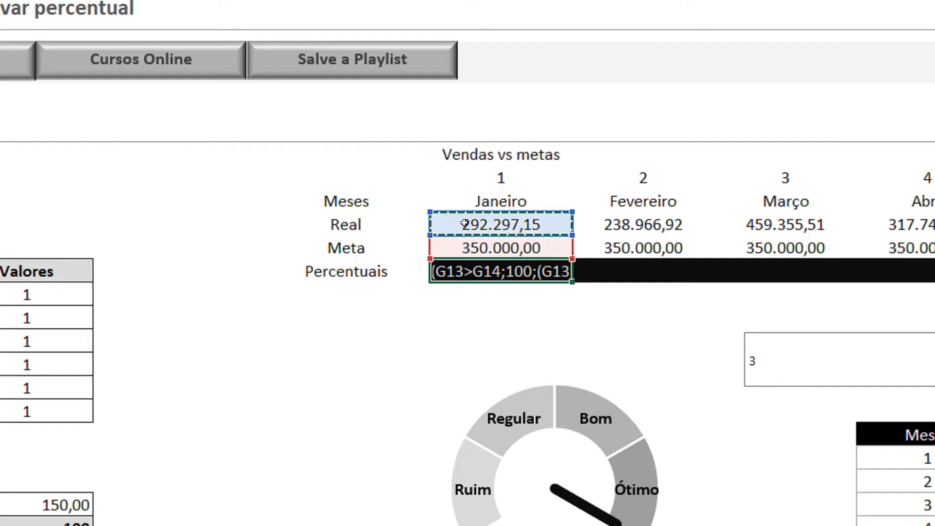
pyautogui.write('/')
pyautogui.click(476, 243)
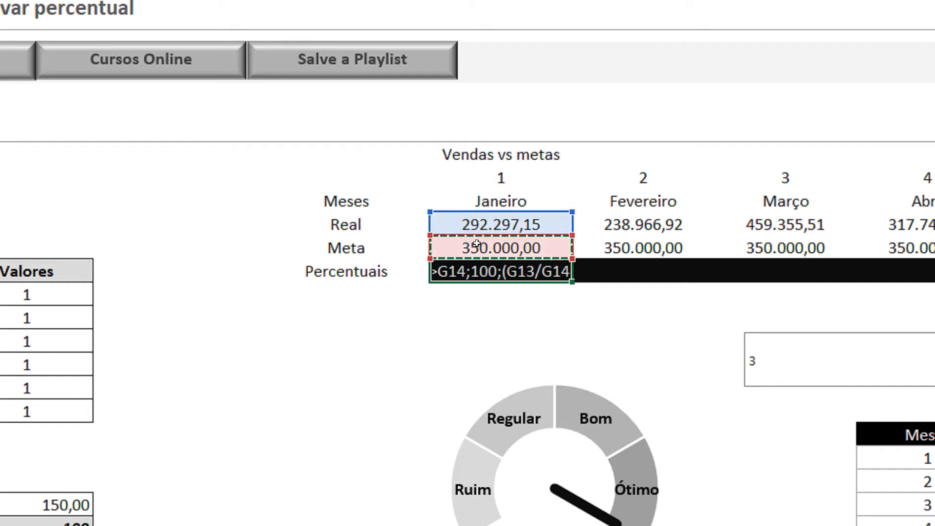
pyautogui.write(')*100')
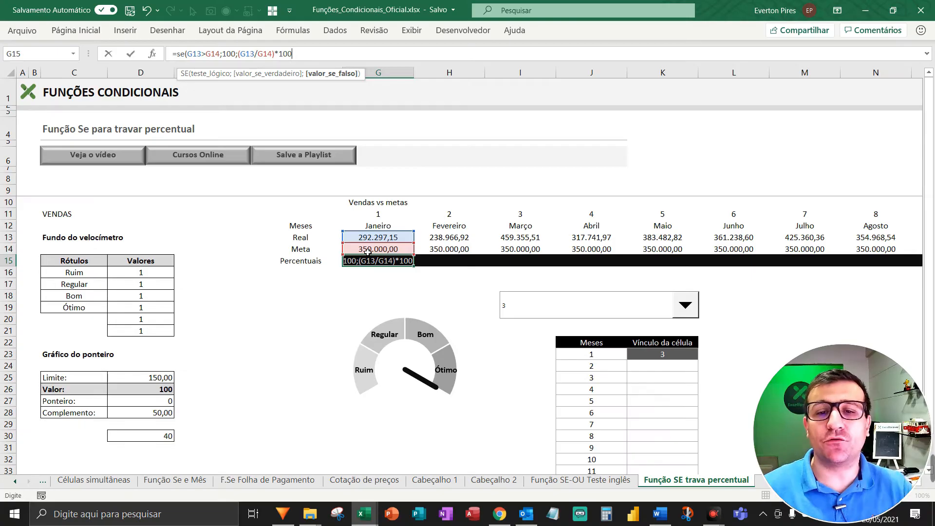
pyautogui.press('Return')
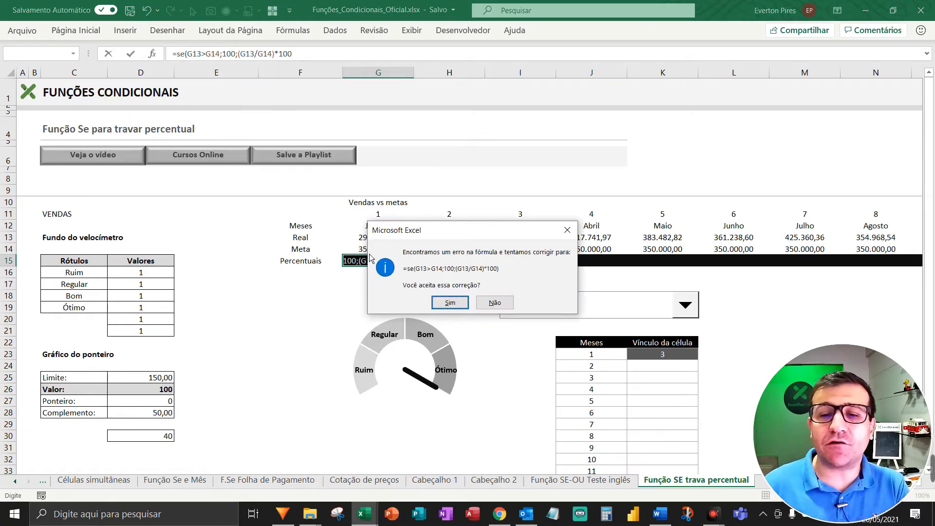
pyautogui.press('Return')
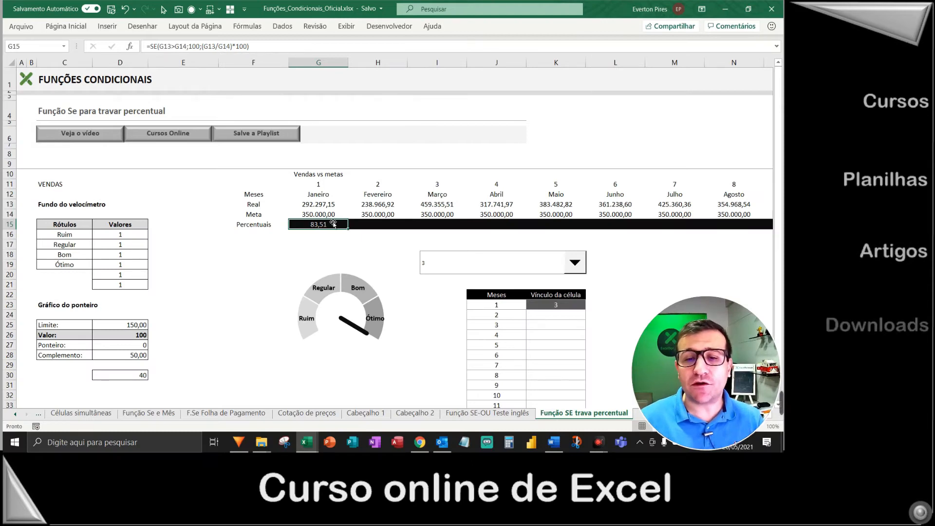
# Copy January's capped percentage formula from G15 into the Fevereiro and Março cells, H15 and I15
pyautogui.hotkey('ctrl', 'c')
pyautogui.press('Right')
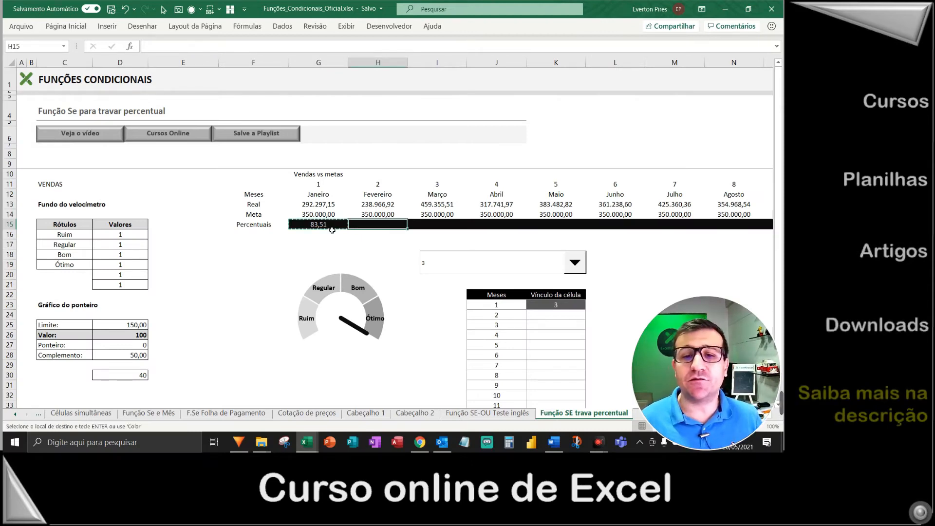
pyautogui.press('Return')
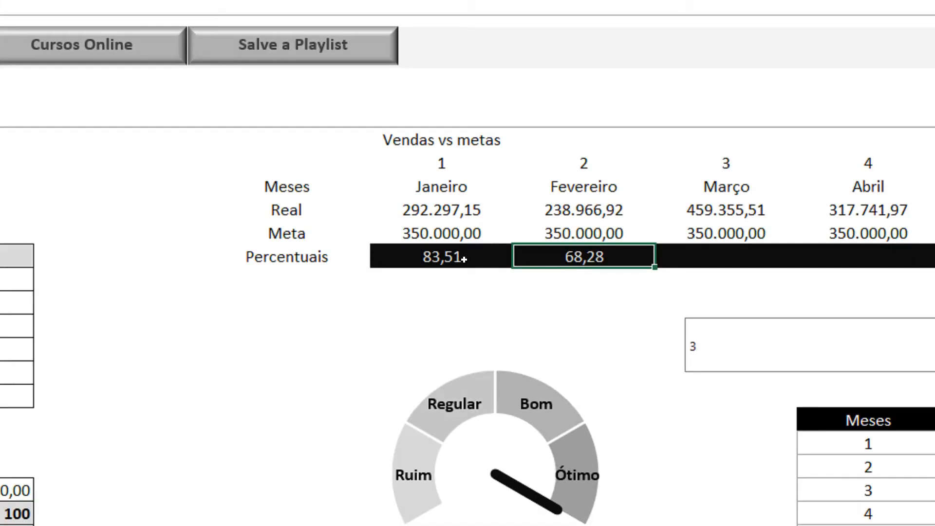
pyautogui.hotkey('ctrl', 'c')
pyautogui.press('Right')
pyautogui.press('Return')
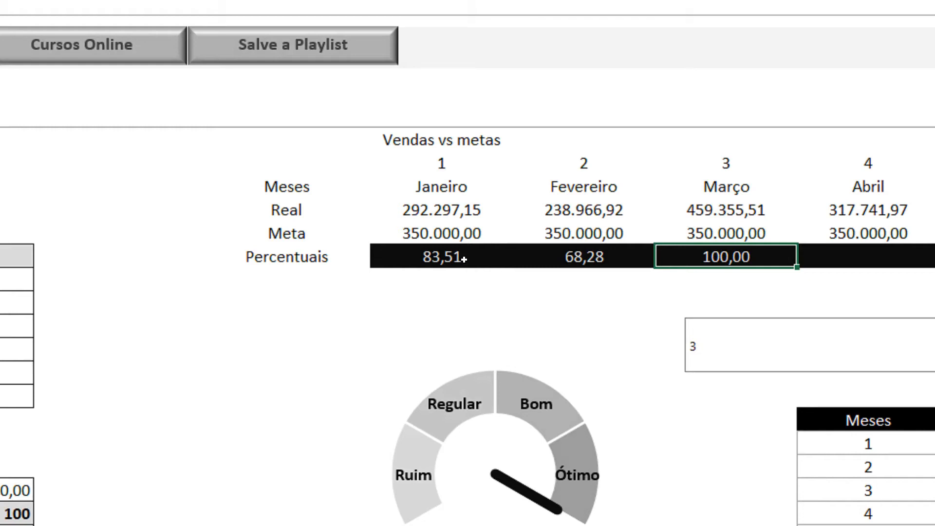
pyautogui.press('F5')
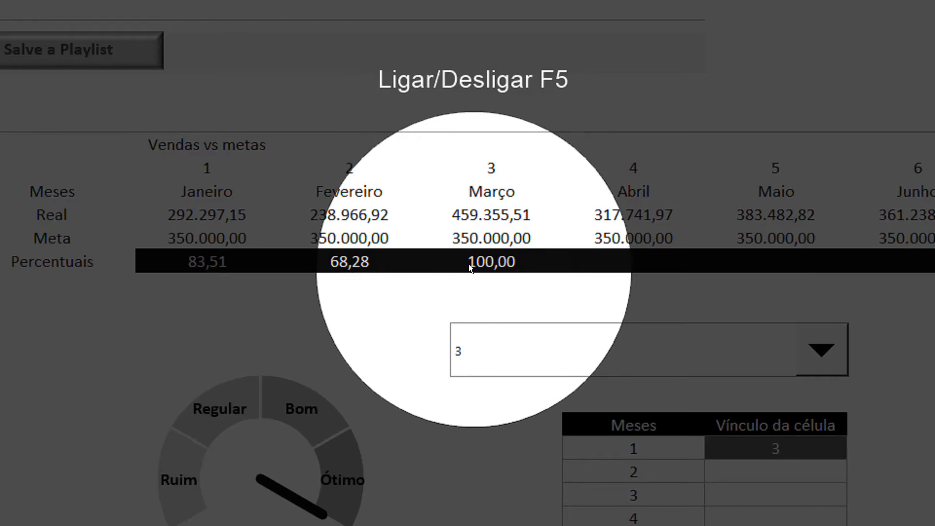
pyautogui.press('F5')
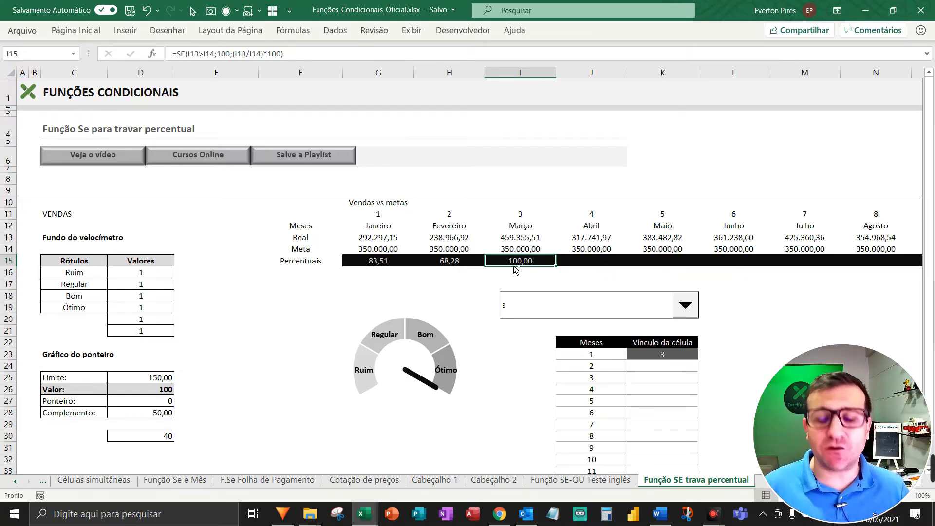
# Copy the formula from I15 across the rest of the Percentuais row, Abril to Dezembro (J15 to R15)
pyautogui.hotkey('ctrl', 'c')
pyautogui.press('Right')
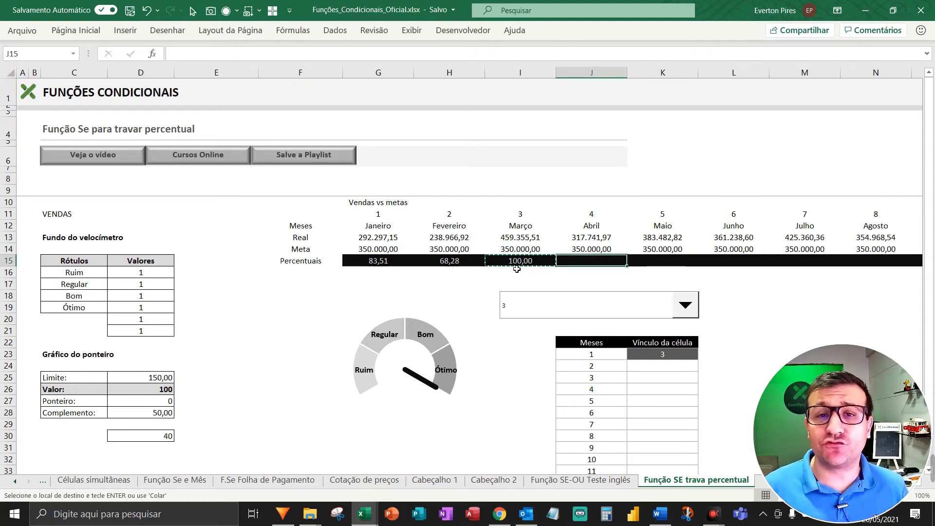
pyautogui.hotkey('shift', 'Right')
pyautogui.hotkey('shift', 'Right')
pyautogui.hotkey('shift', 'Right')
pyautogui.hotkey('shift', 'Right')
pyautogui.hotkey('shift', 'Right')
pyautogui.hotkey('shift', 'Right')
pyautogui.hotkey('shift', 'Right')
pyautogui.hotkey('shift', 'Right')
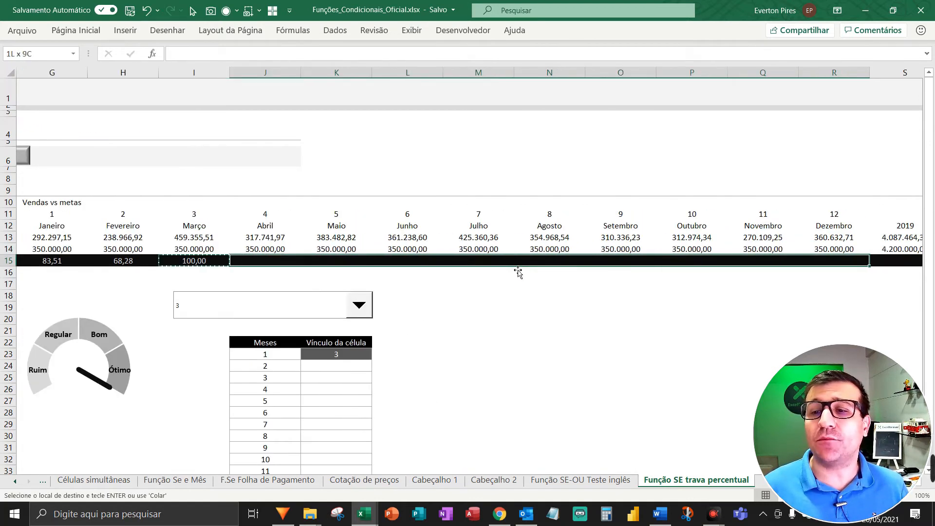
pyautogui.press('Return')
pyautogui.press('Left')
pyautogui.press('Left')
pyautogui.press('Left')
pyautogui.press('Left')
pyautogui.press('Left')
pyautogui.press('Right')
pyautogui.press('Right')
pyautogui.press('Right')
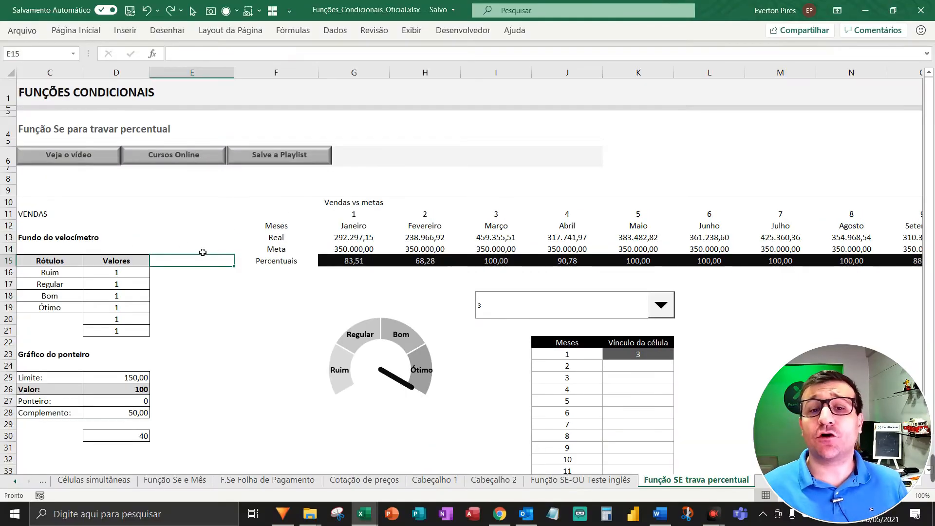
# Clear the gauge pointer's Valor in cell D26
pyautogui.moveTo(127, 228); pyautogui.dragTo(4, 263)
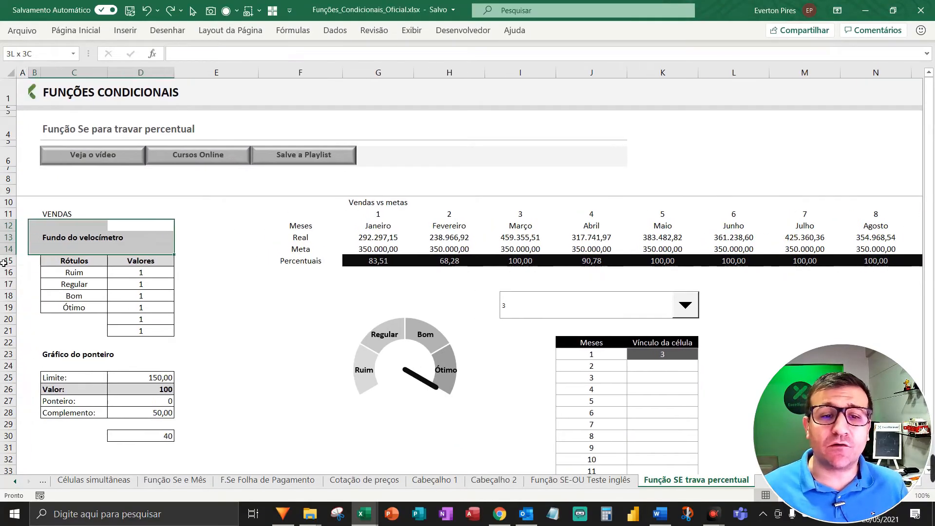
pyautogui.click(144, 393)
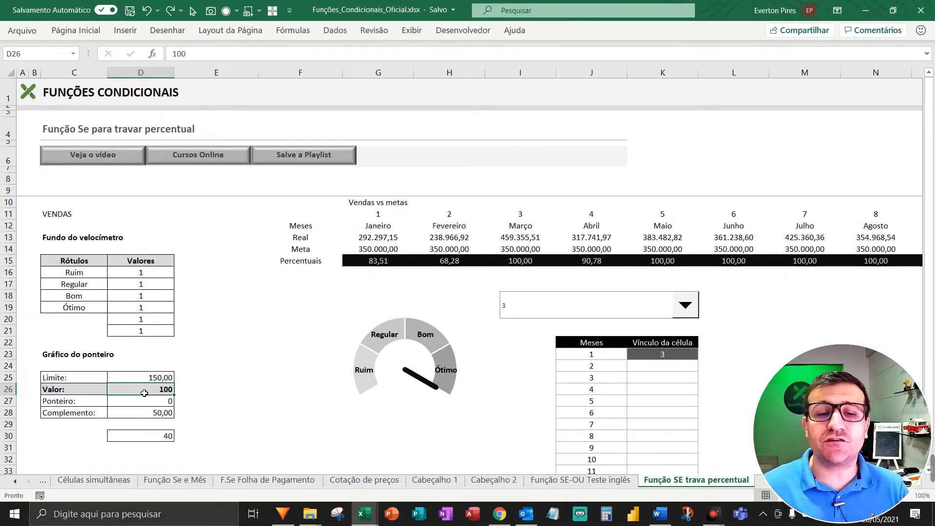
pyautogui.press('Delete')
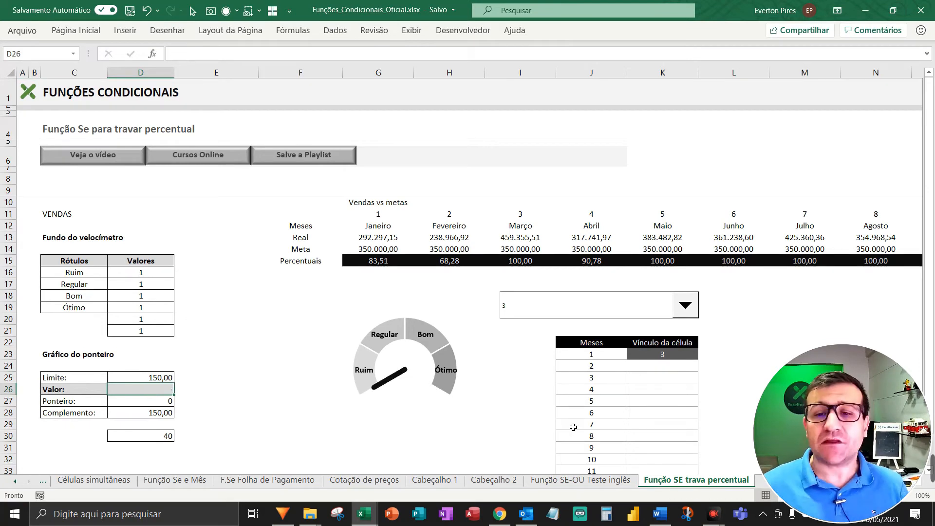
# Choose month 7 in the month combo box to test its linked cell K23
pyautogui.click(687, 313)
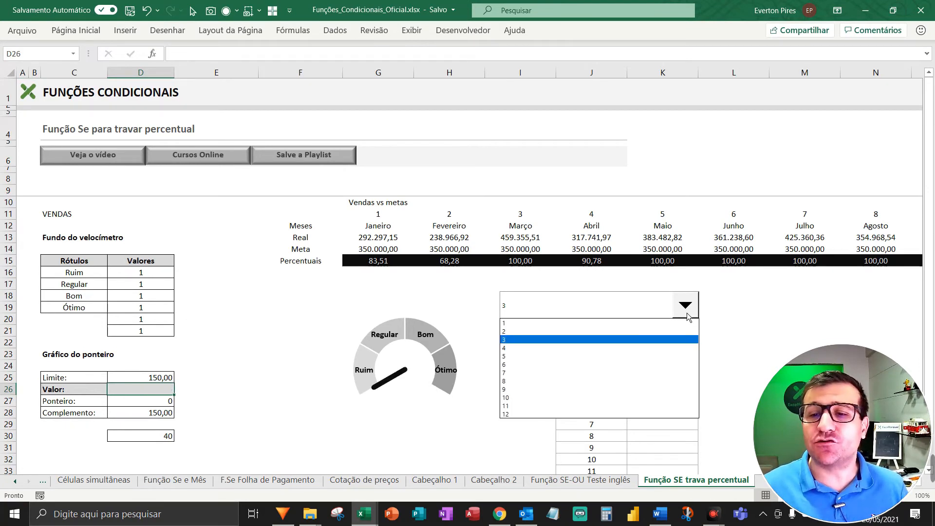
pyautogui.click(563, 373)
pyautogui.hotkey('ctrl', 'shift', 'a')
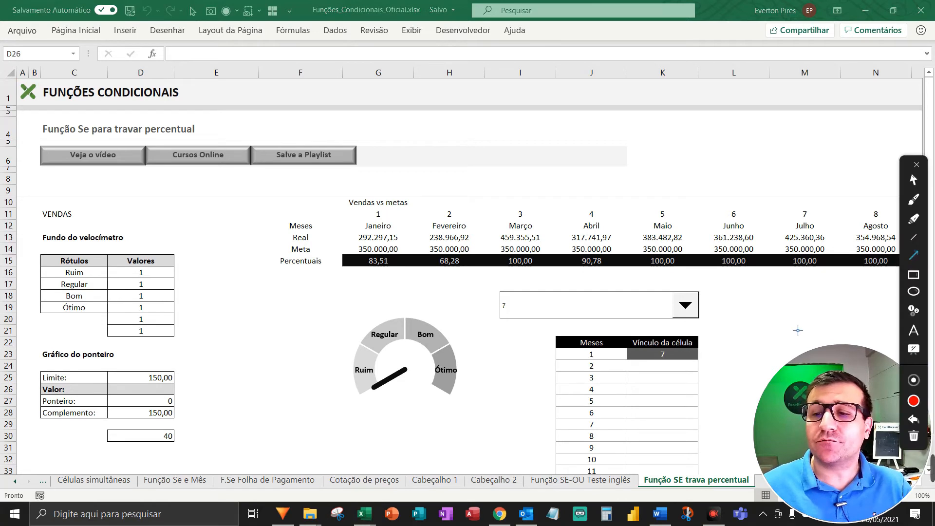
pyautogui.moveTo(762, 309); pyautogui.dragTo(698, 357)
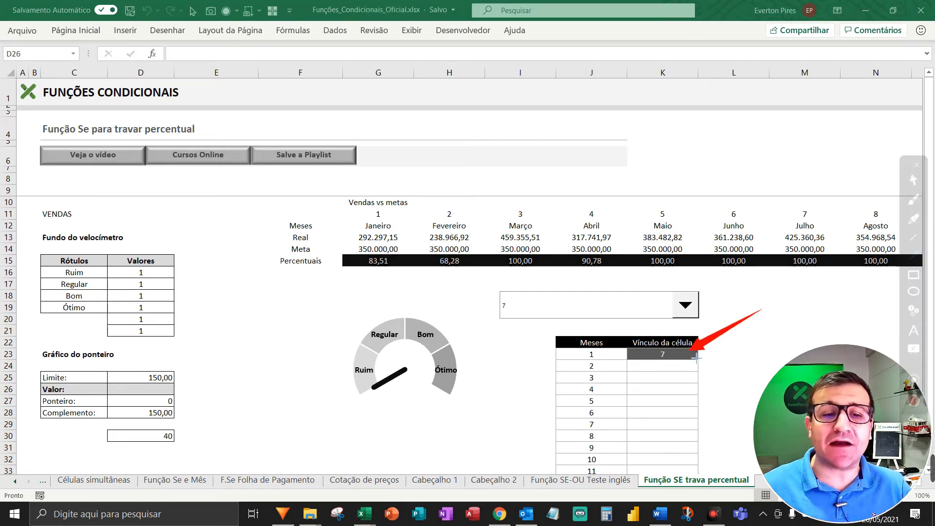
pyautogui.hotkey('ctrl', 'shift', 'a')
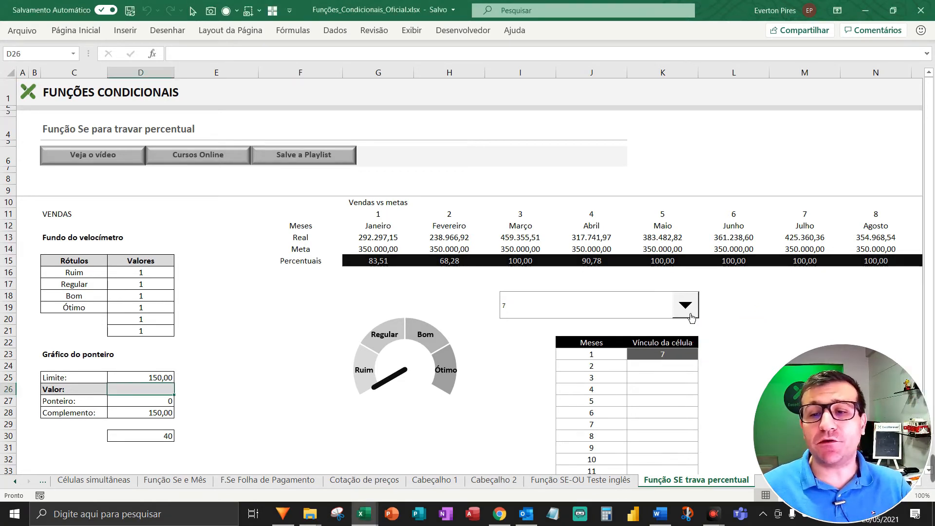
# Switch the month combo box to 12 to test the linked cell again
pyautogui.click(691, 312)
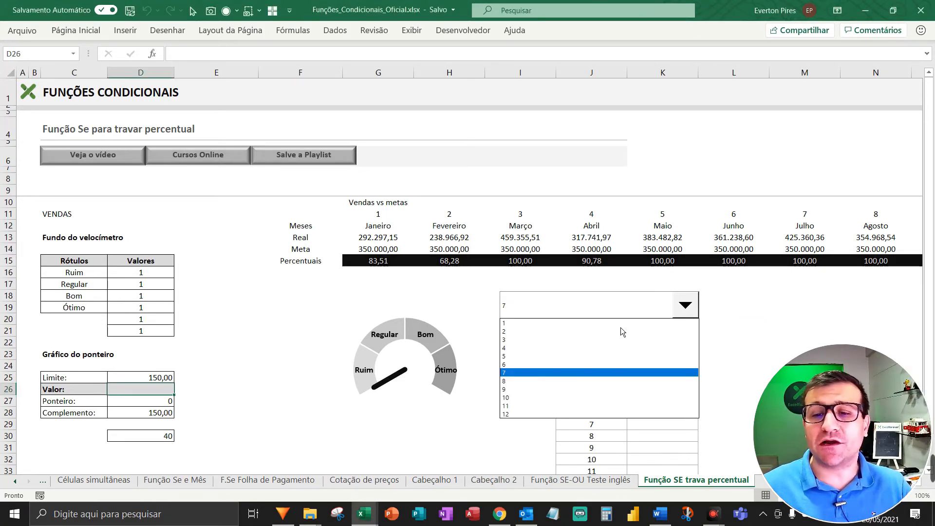
pyautogui.click(544, 415)
pyautogui.hotkey('ctrl', 'shift', 'a')
pyautogui.moveTo(751, 317); pyautogui.dragTo(737, 337)
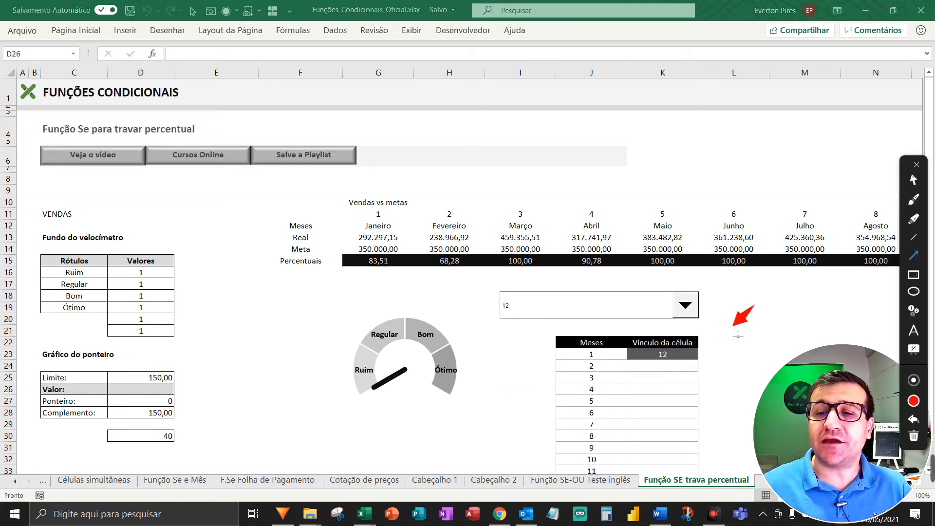
pyautogui.hotkey('ctrl', 'shift', 'a')
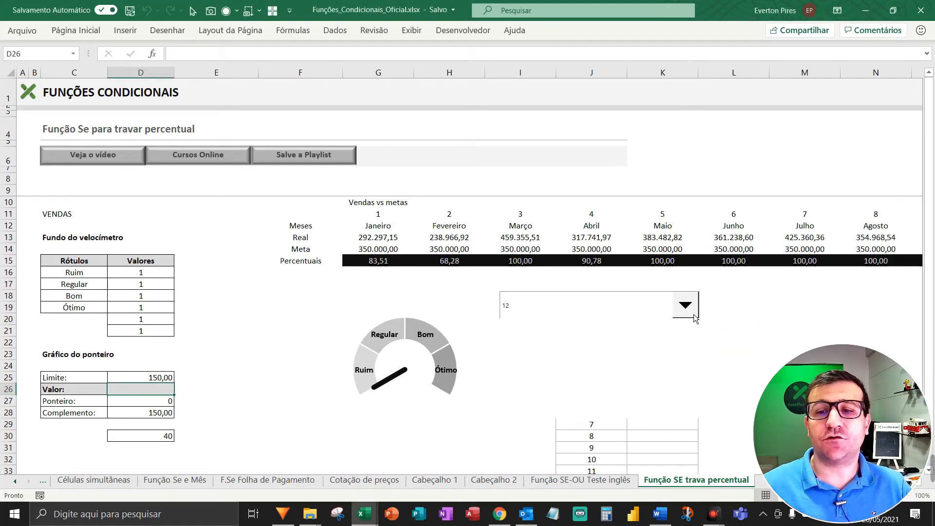
# Set the month combo box to 1
pyautogui.click(695, 319)
pyautogui.click(572, 327)
pyautogui.hotkey('ctrl', 'shift', 'a')
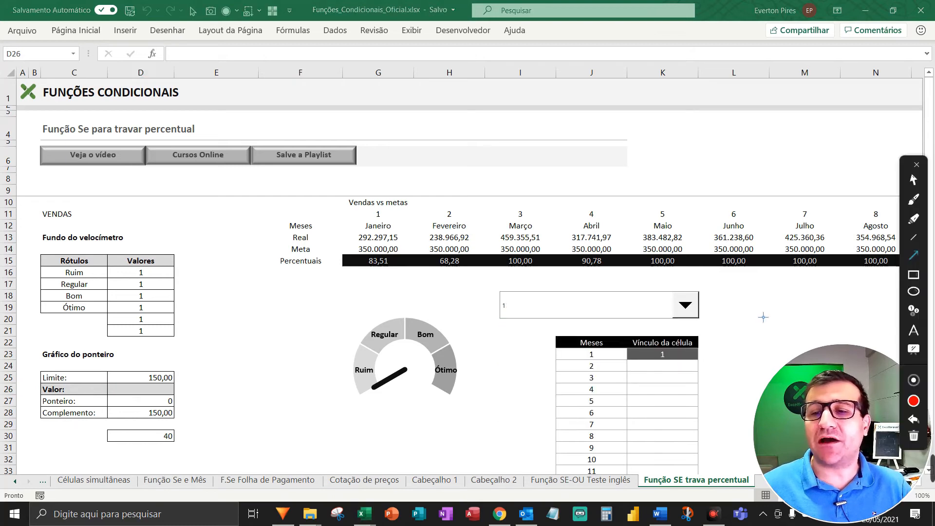
pyautogui.moveTo(754, 310); pyautogui.dragTo(689, 357)
pyautogui.hotkey('ctrl', 'shift', 'a')
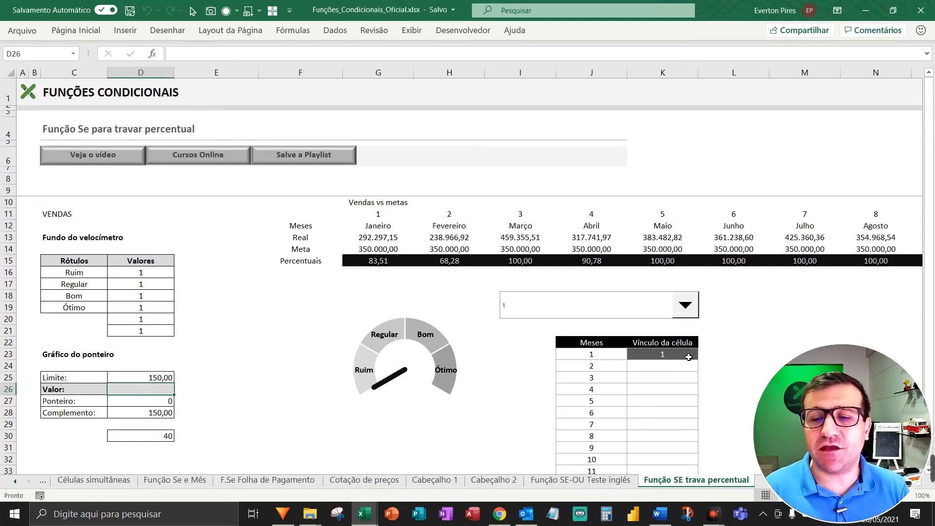
pyautogui.hotkey('ctrl', 'shift', 'a')
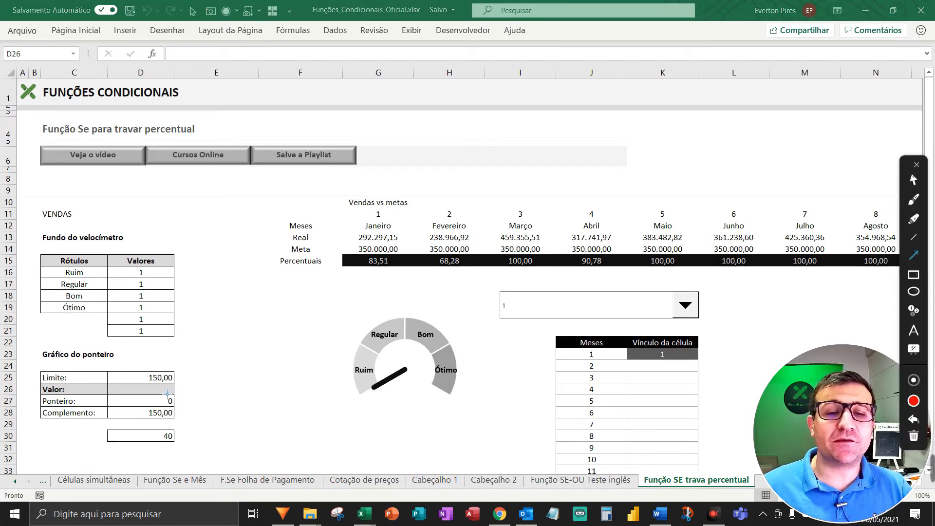
pyautogui.moveTo(166, 395)
pyautogui.mouseDown()
pyautogui.moveTo(350, 352)
pyautogui.moveTo(359, 271)
pyautogui.moveTo(369, 284)
pyautogui.moveTo(468, 290)
pyautogui.moveTo(489, 303)
pyautogui.mouseUp()
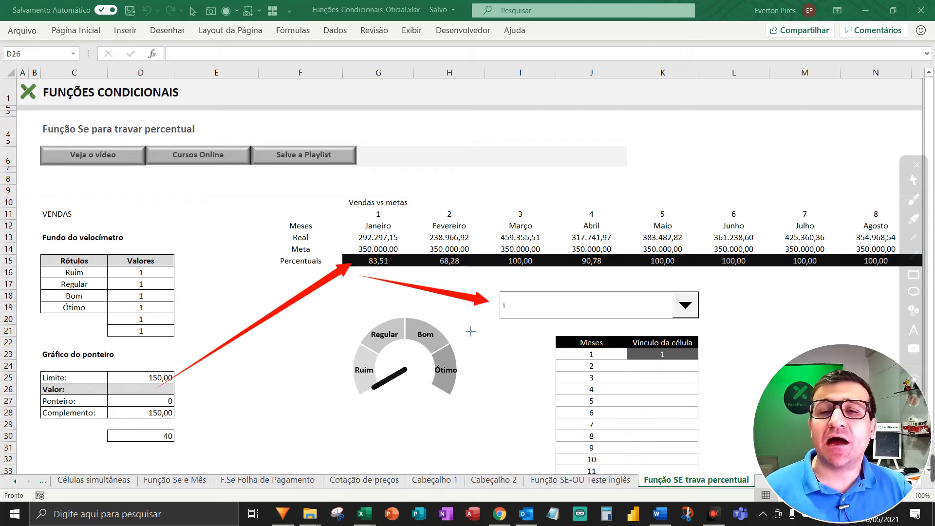
pyautogui.press('Escape')
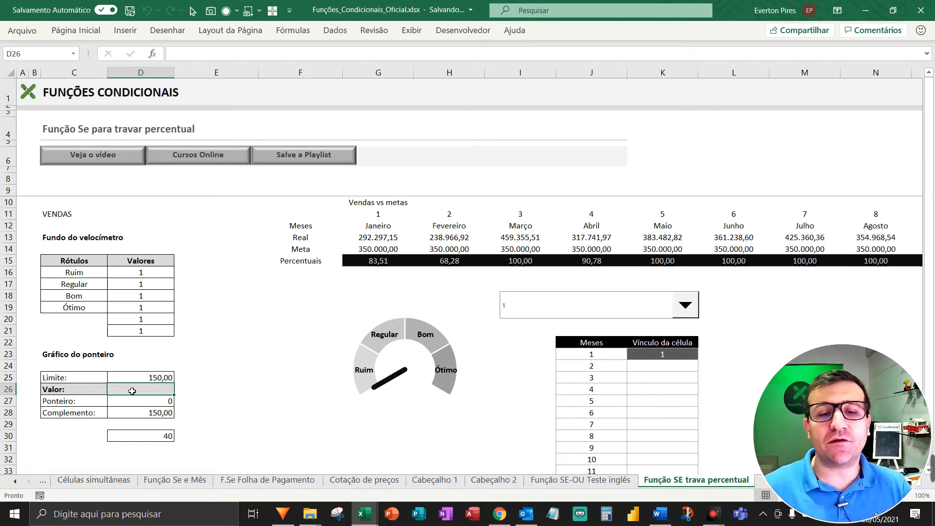
# Enter =PROCH(K23;G11:R15;5;0) as the pointer's Valor in D26 to look up the selected month's percentage
pyautogui.write('=proch(')
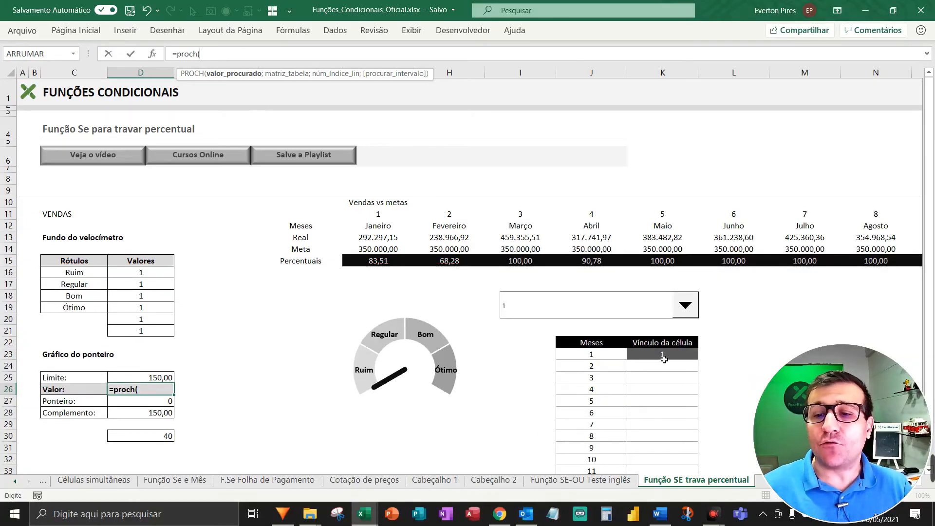
pyautogui.click(663, 358)
pyautogui.press('F5')
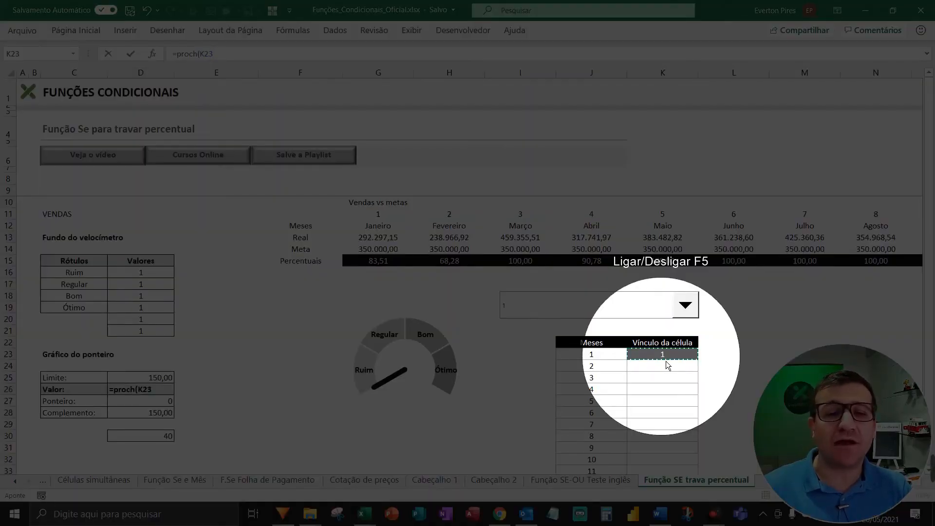
pyautogui.press('F5')
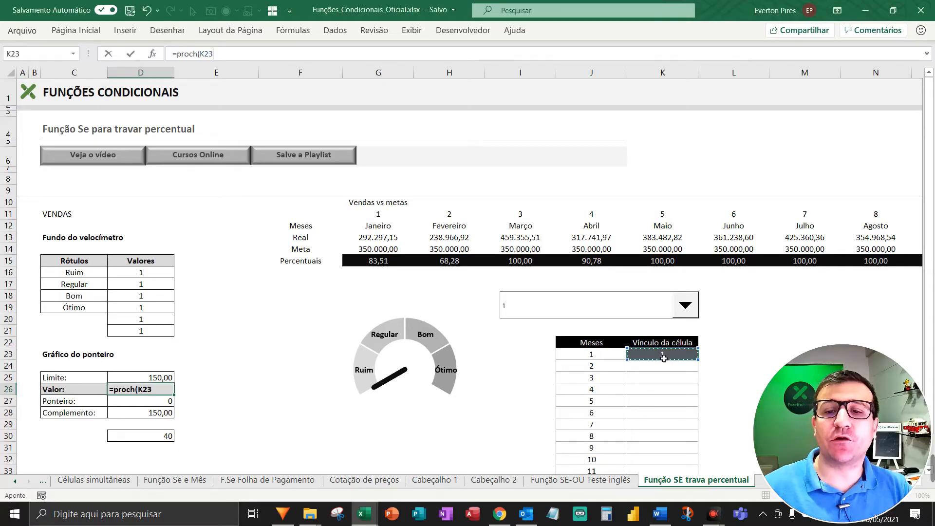
pyautogui.write(';')
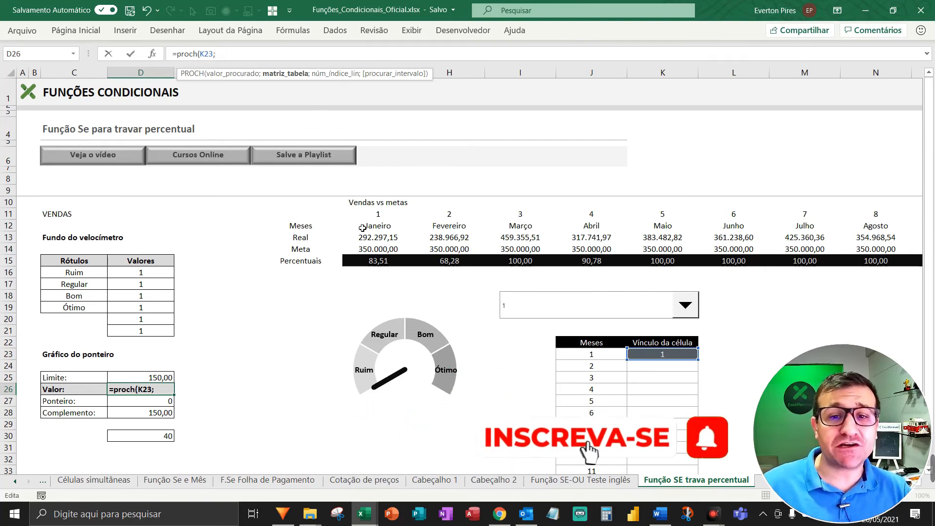
pyautogui.press('F5')
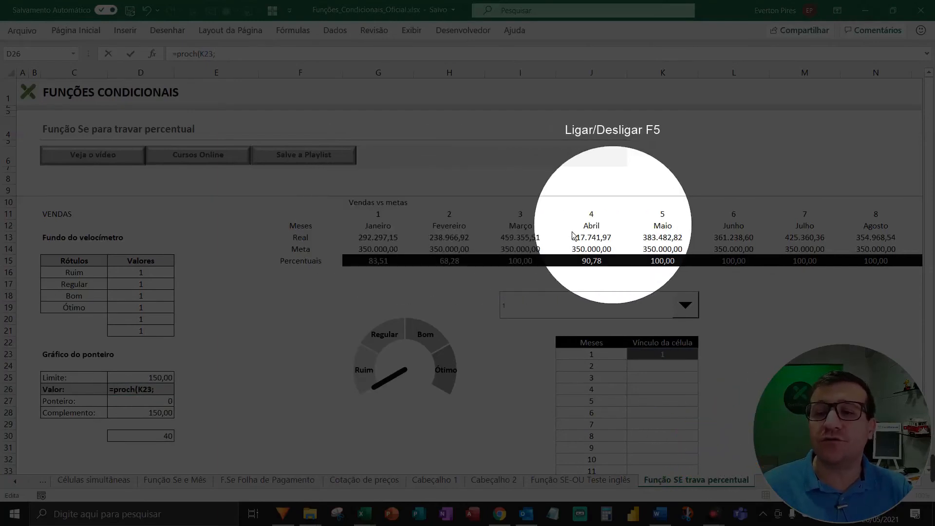
pyautogui.press('F5')
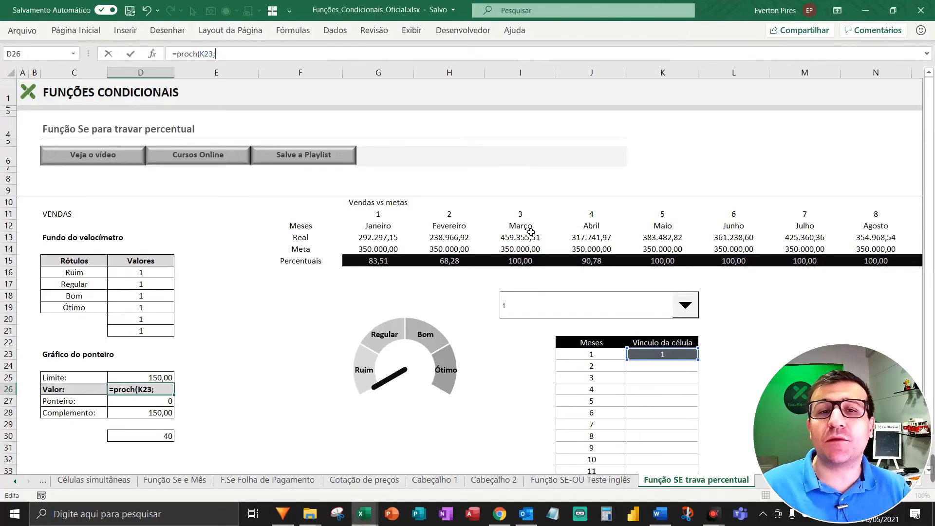
pyautogui.moveTo(365, 217); pyautogui.dragTo(787, 262)
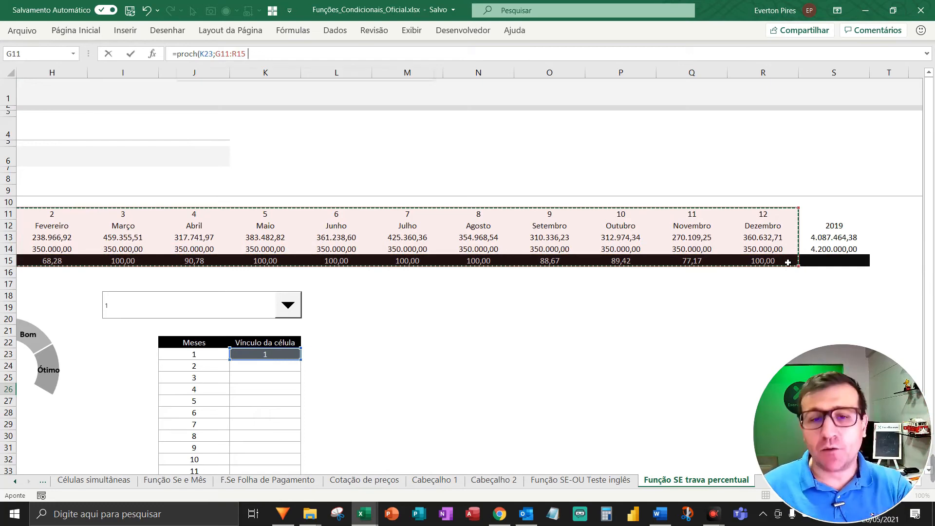
pyautogui.write(';5')
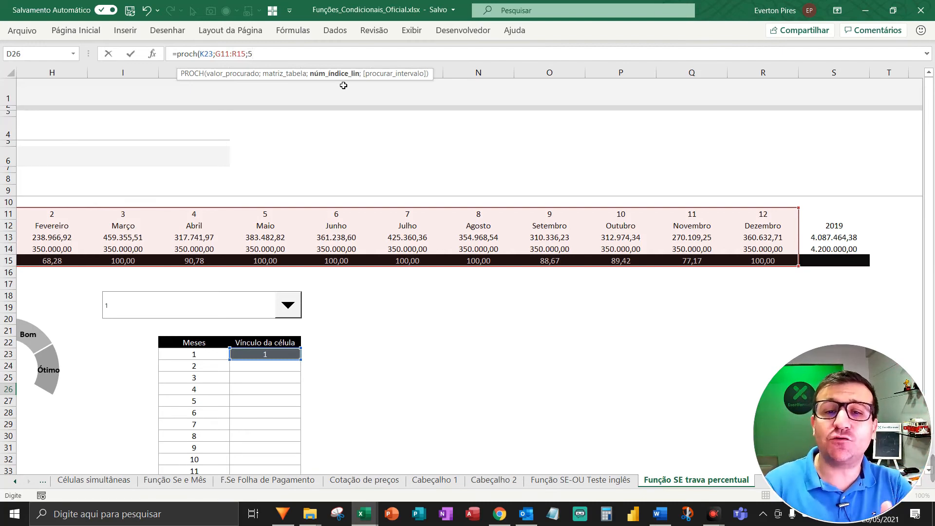
pyautogui.write(';0')
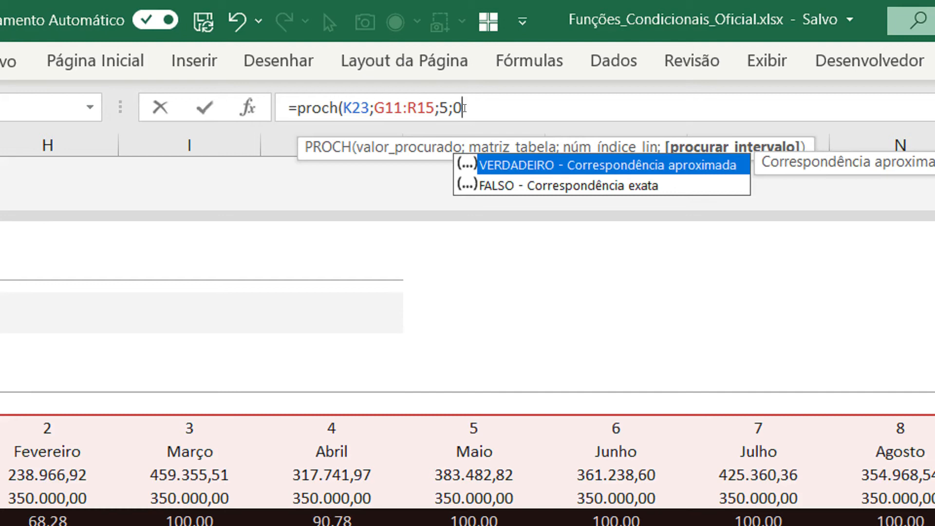
pyautogui.write(')')
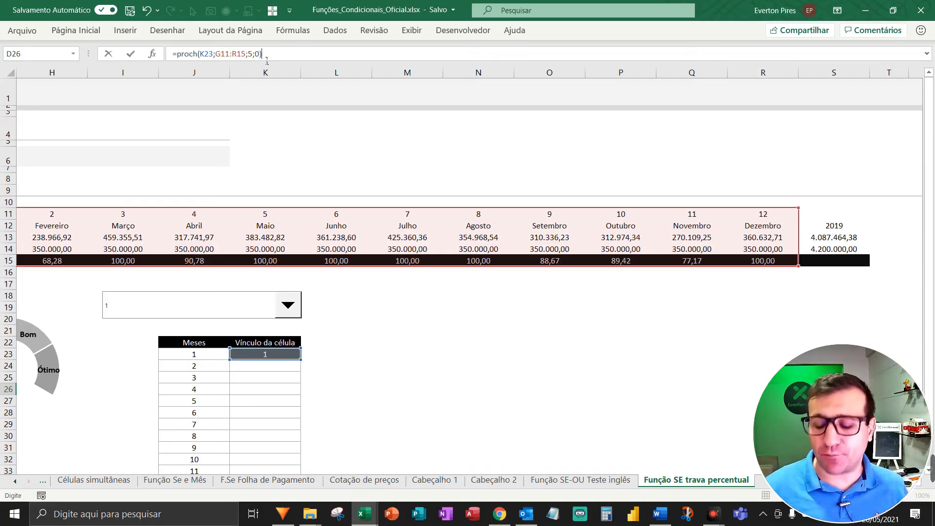
pyautogui.press('Return')
pyautogui.hscroll(-2, 341, 395)
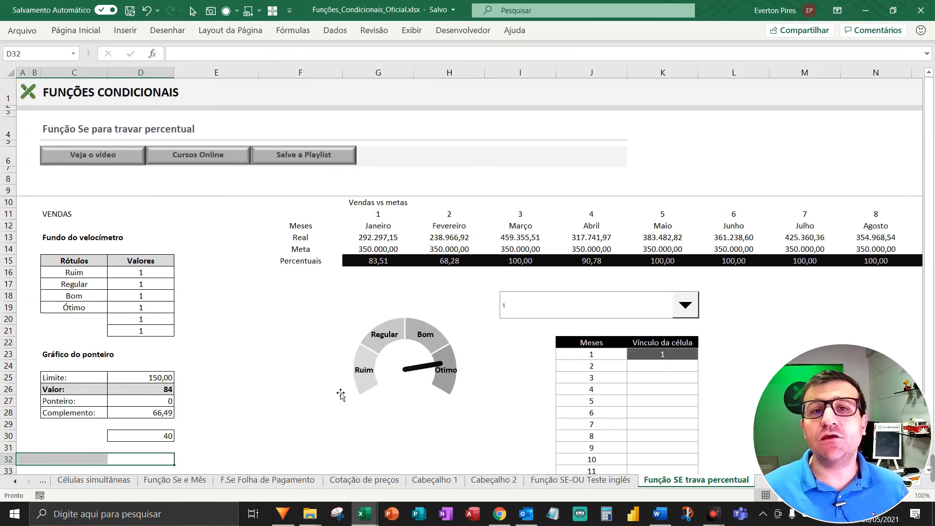
pyautogui.click(303, 402)
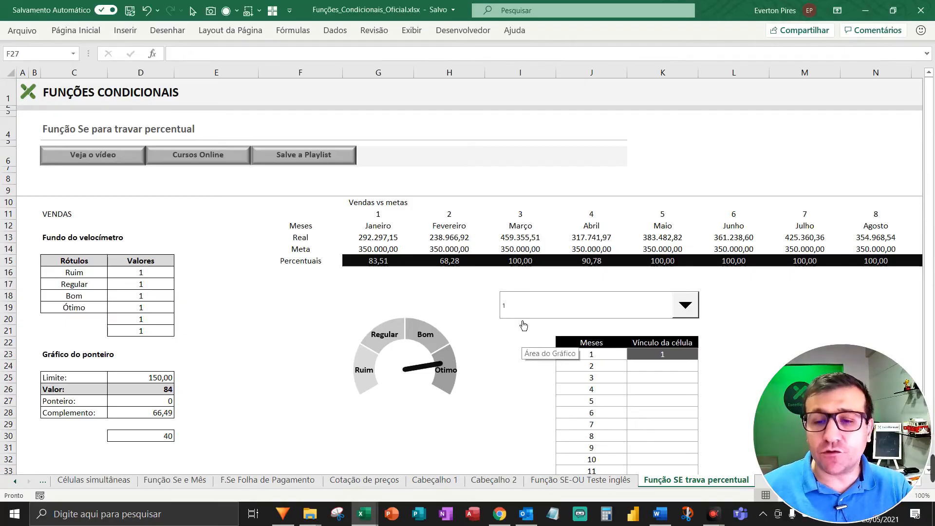
pyautogui.press('F5')
pyautogui.press('F5')
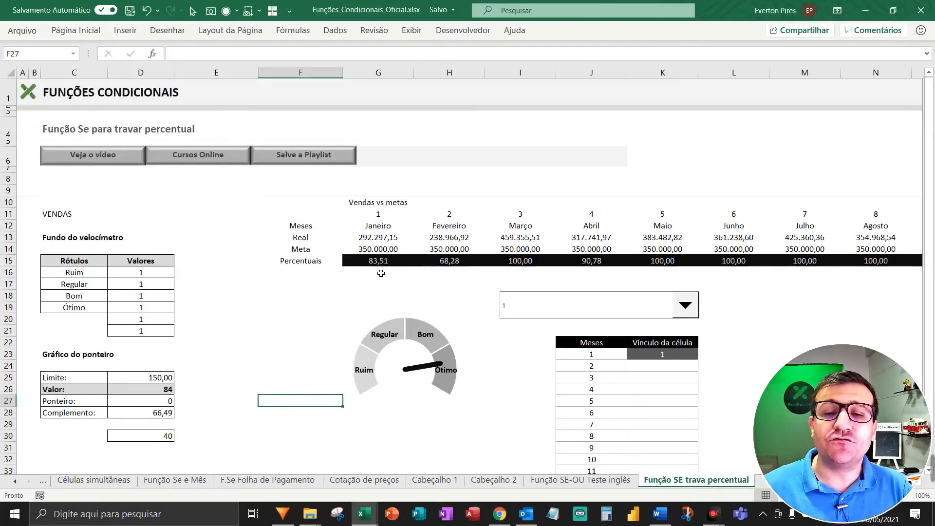
pyautogui.press('F5')
pyautogui.press('F5')
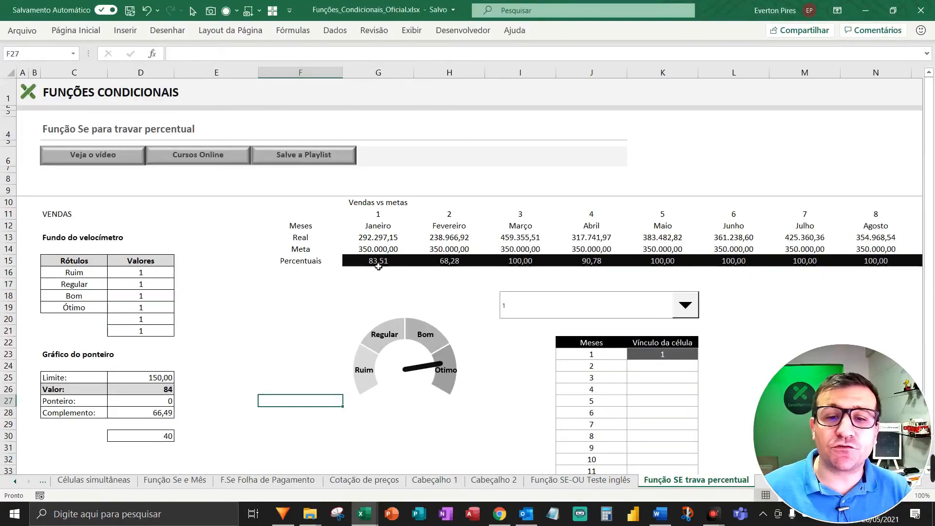
# Format the monthly Percentuais in row 15, starting from G15, to show no decimal places
pyautogui.click(379, 263)
pyautogui.hotkey('ctrl', 'shift', 'Right')
pyautogui.click(83, 36)
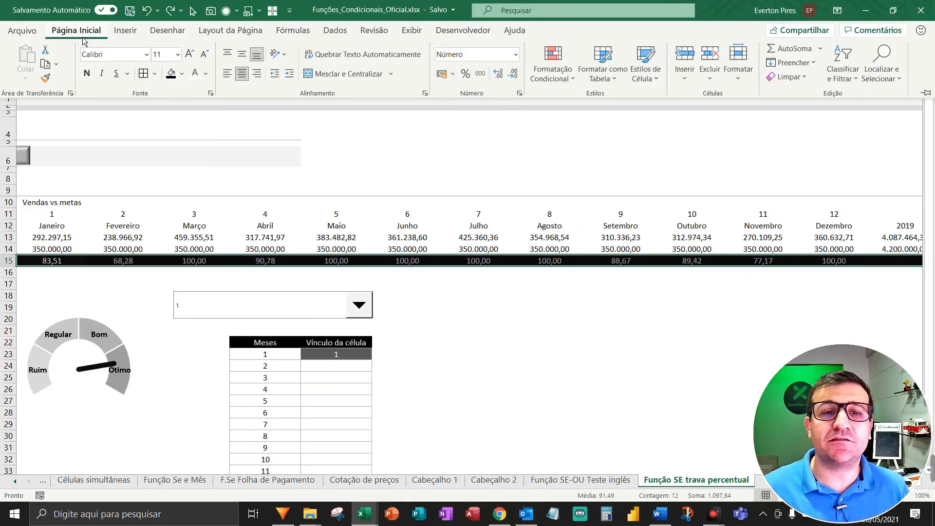
pyautogui.click(517, 80)
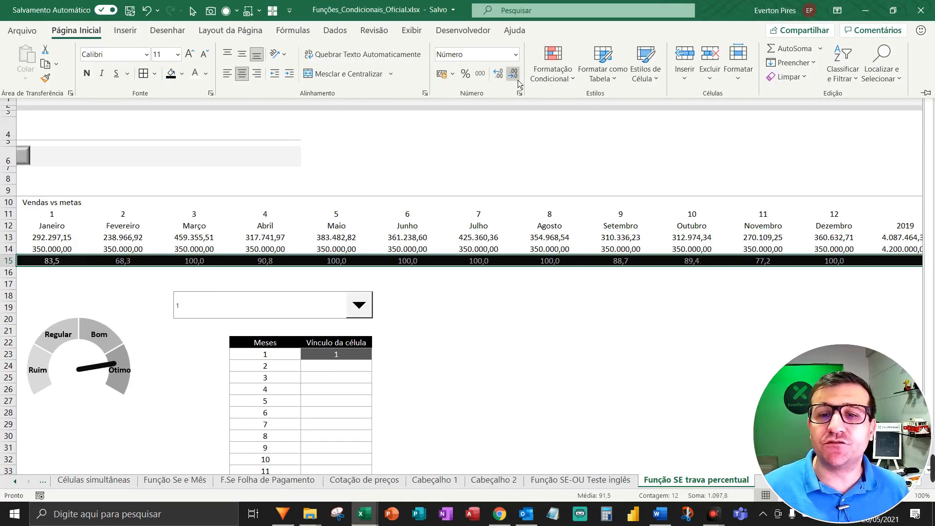
pyautogui.click(517, 80)
pyautogui.hotkey('ctrl', 'Home')
pyautogui.press('F5')
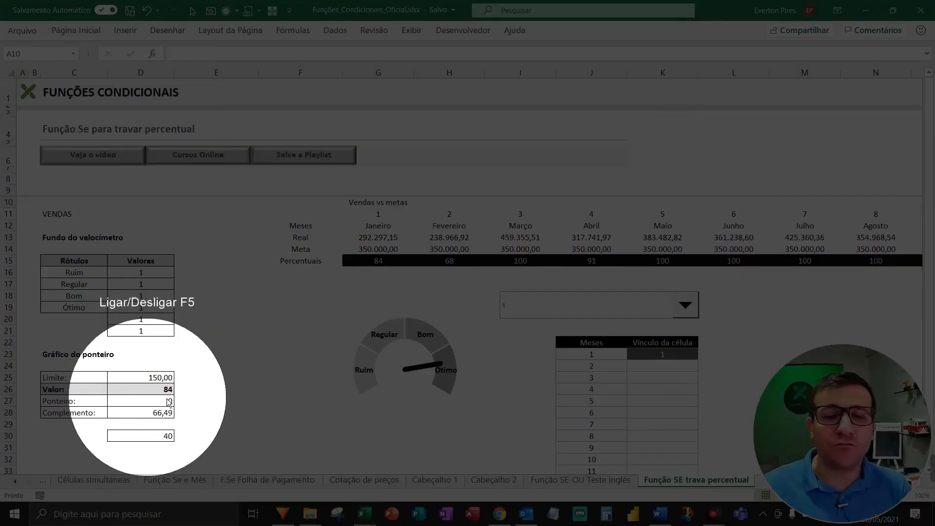
pyautogui.press('F5')
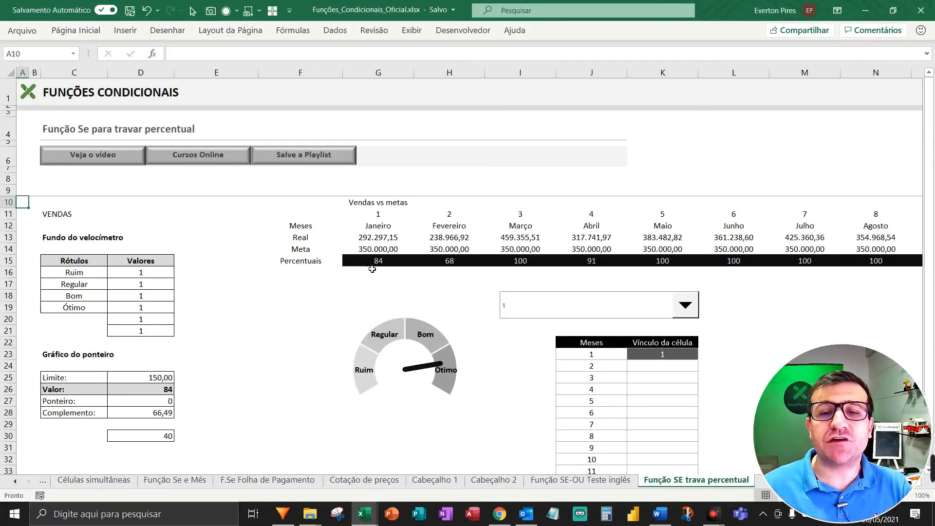
pyautogui.press('F5')
pyautogui.press('F5')
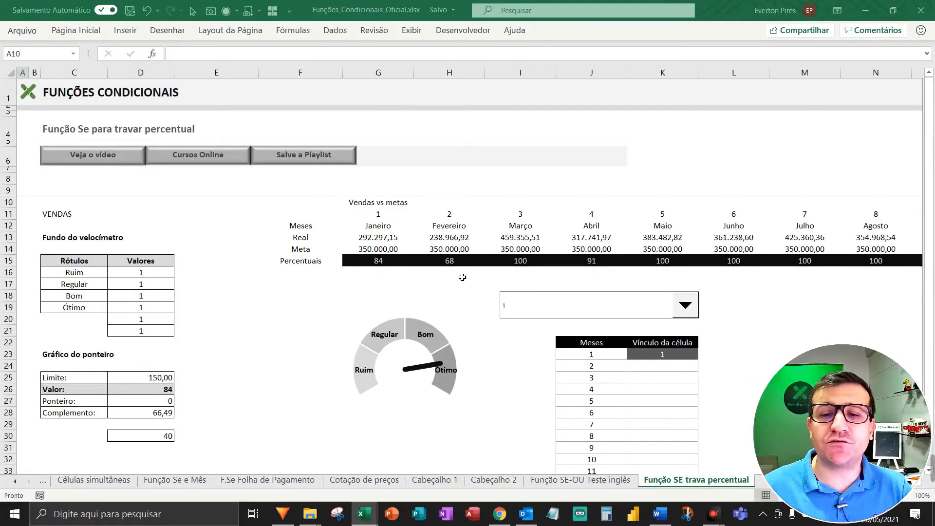
# Choose month 6 in the month combo box and compare the gauge's Valor with June's percentage
pyautogui.click(688, 314)
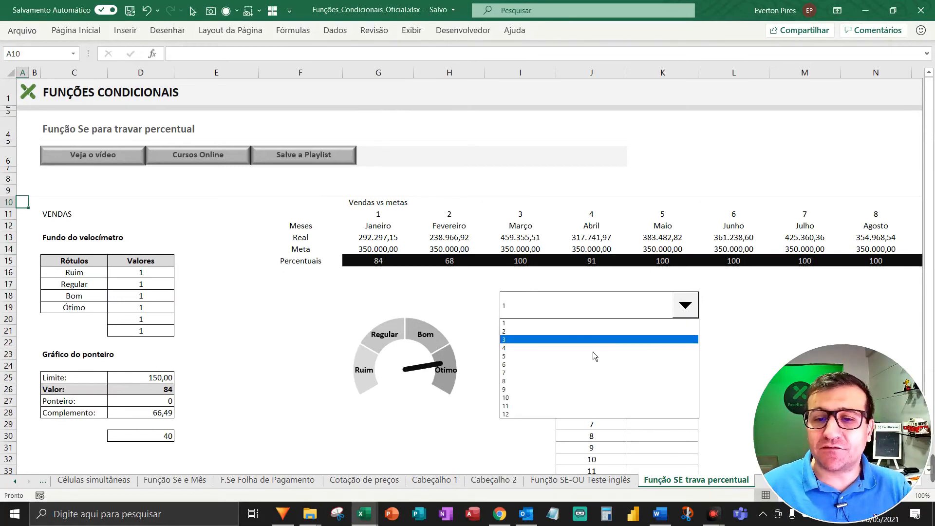
pyautogui.click(551, 365)
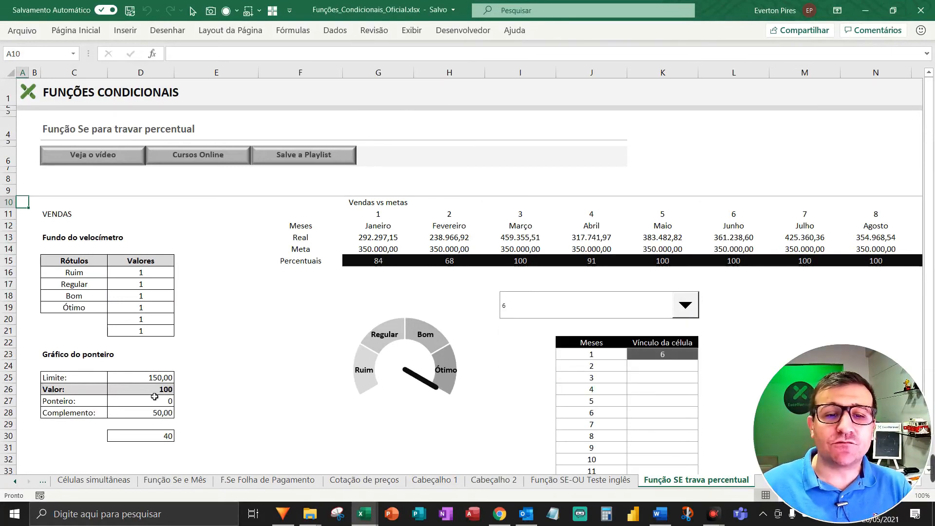
pyautogui.press('F5')
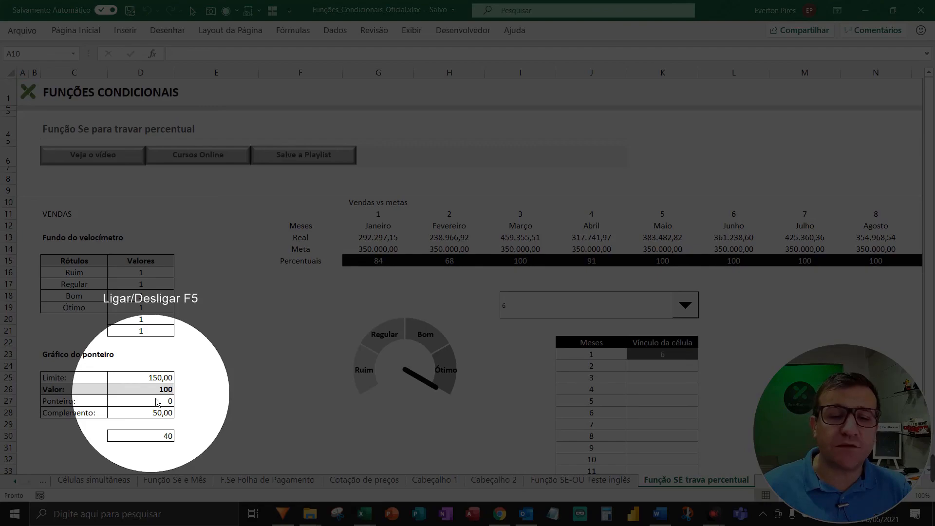
pyautogui.press('F5')
pyautogui.press('F5')
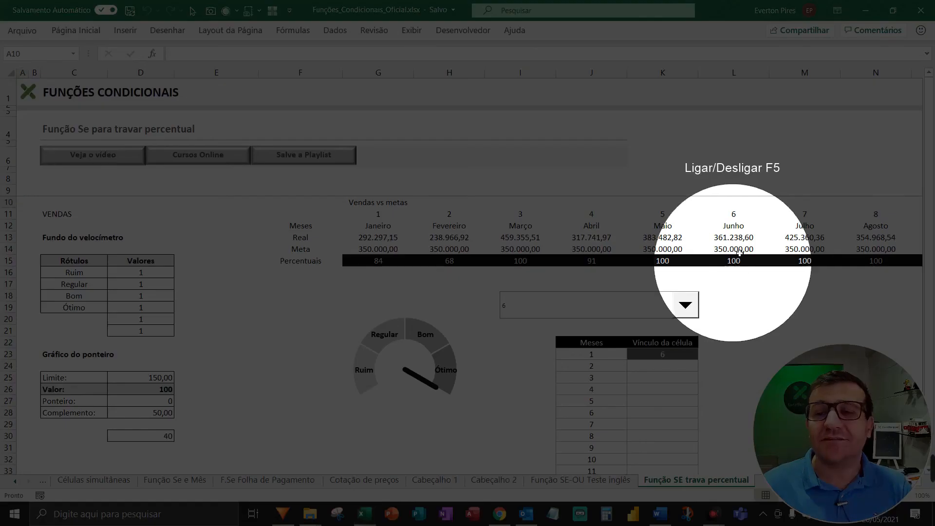
pyautogui.press('F5')
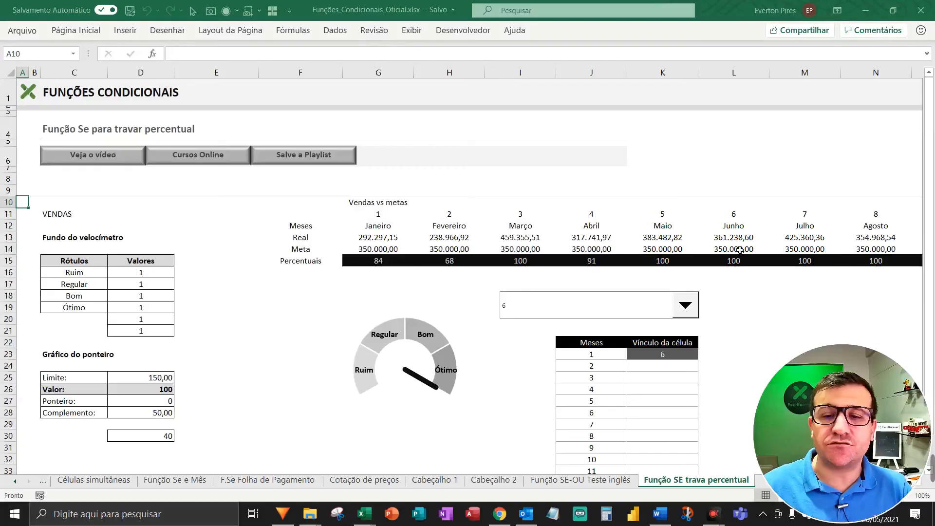
pyautogui.press('F5')
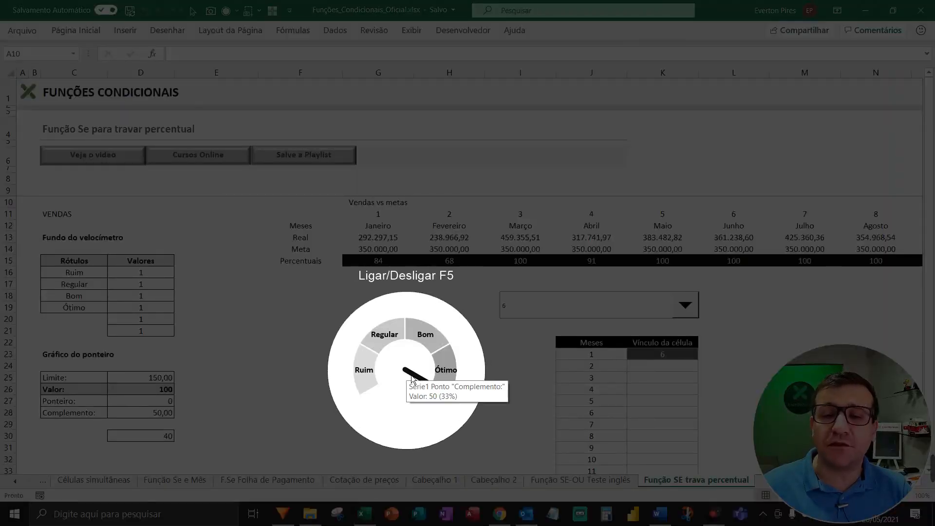
pyautogui.press('F5')
# Switch the month combo box to 10 and check the gauge's Valor against October's percentage in row 15
pyautogui.click(685, 305)
pyautogui.click(526, 398)
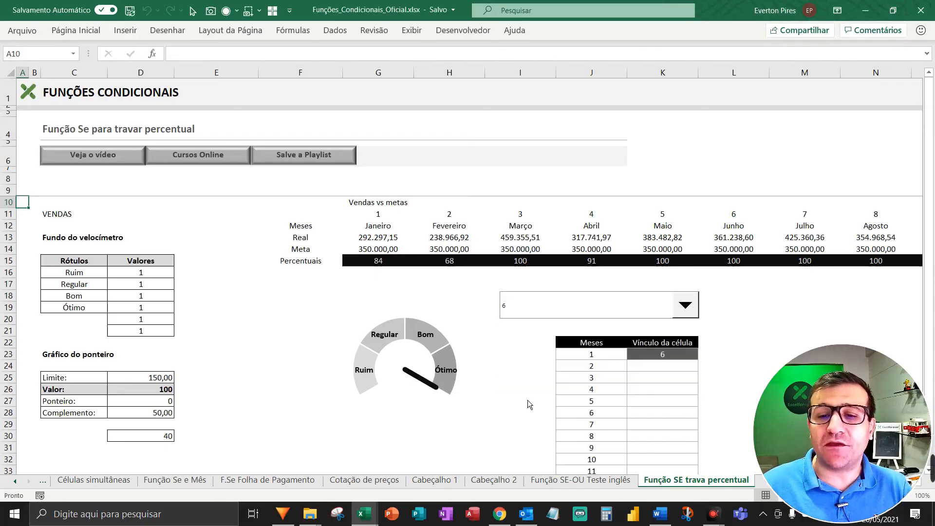
pyautogui.press('F5')
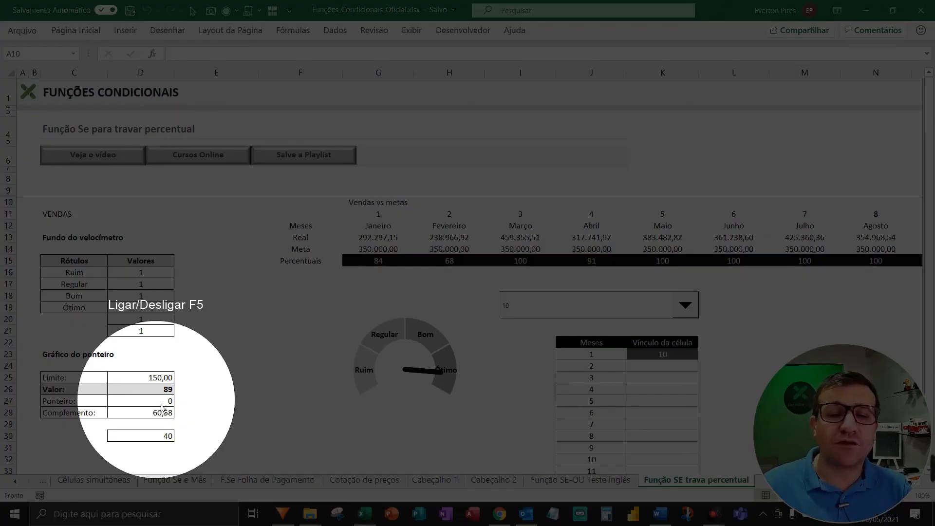
pyautogui.press('F5')
pyautogui.press('F5')
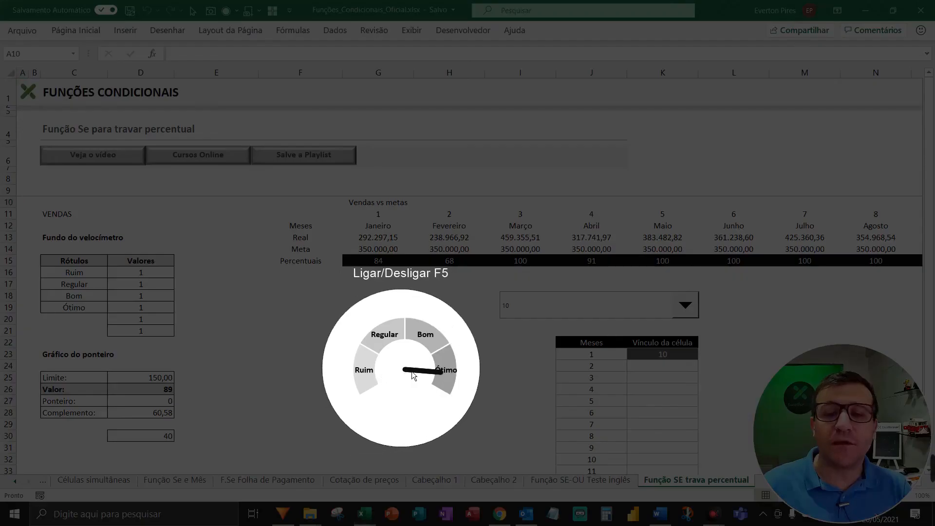
pyautogui.press('F5')
pyautogui.moveTo(875, 285); pyautogui.dragTo(834, 288)
pyautogui.press('F5')
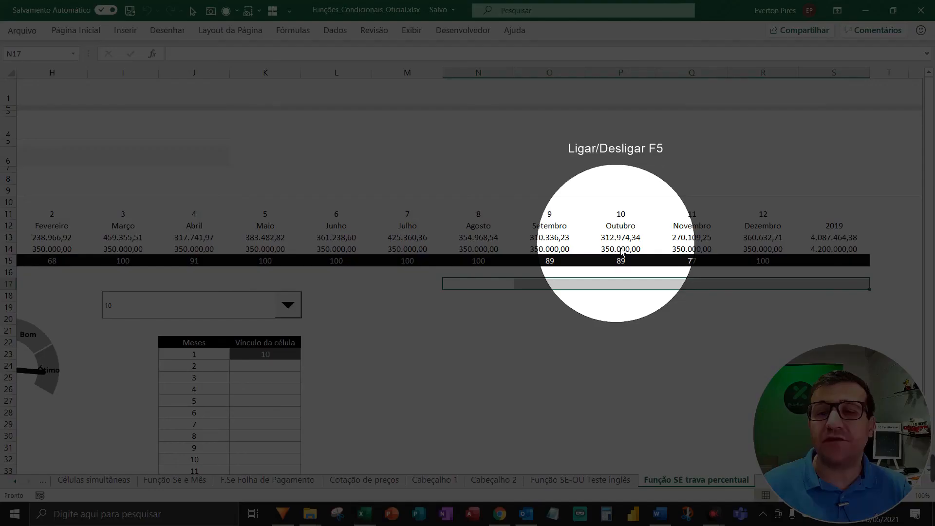
pyautogui.press('F5')
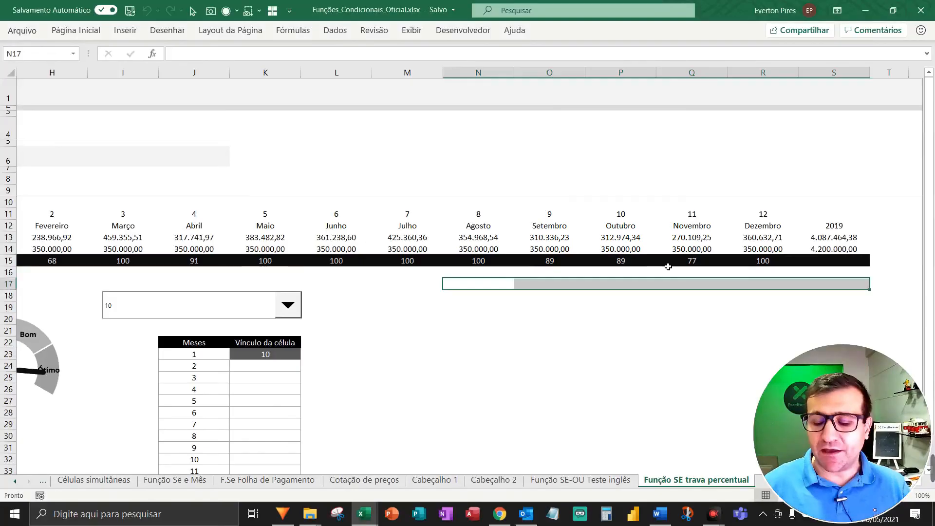
pyautogui.hotkey('ctrl', 'Home')
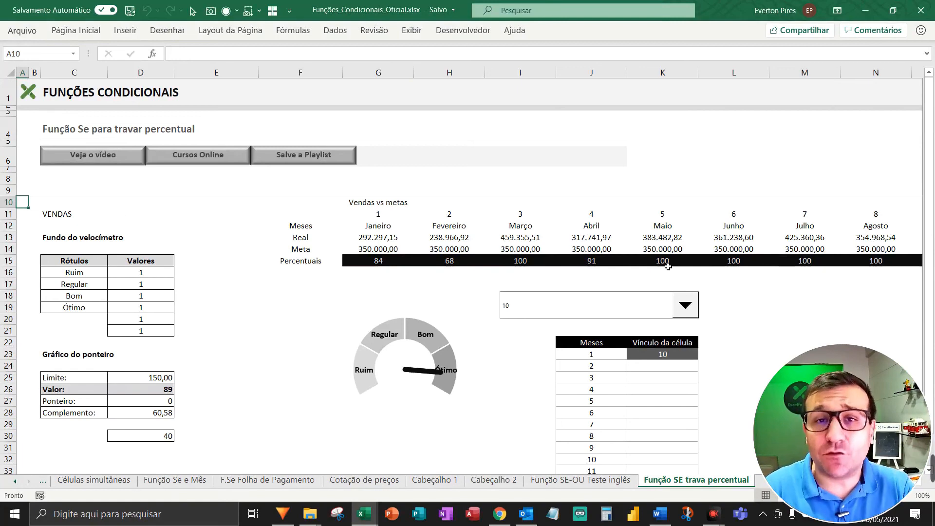